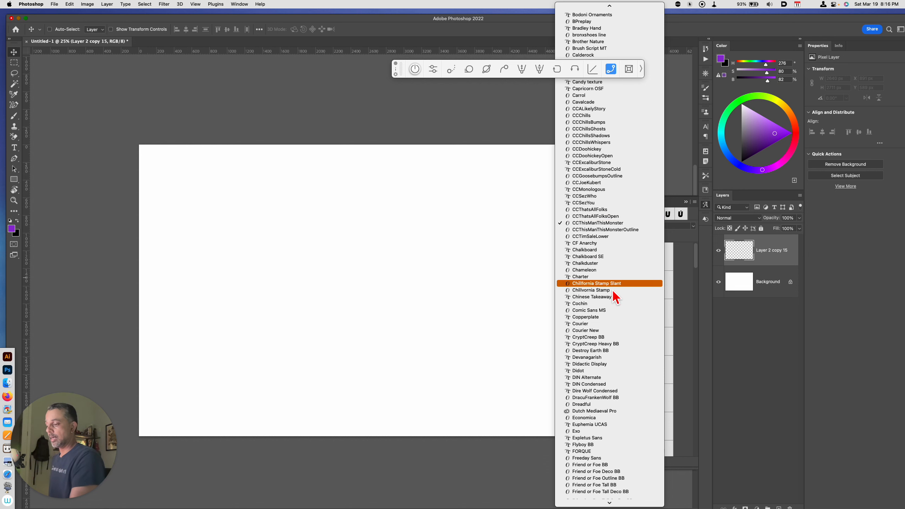
Create a text layer mid-canvas containing only the Æ glyph of the CCThisManThisMonster font, replacing the placeholder text
click(617, 223)
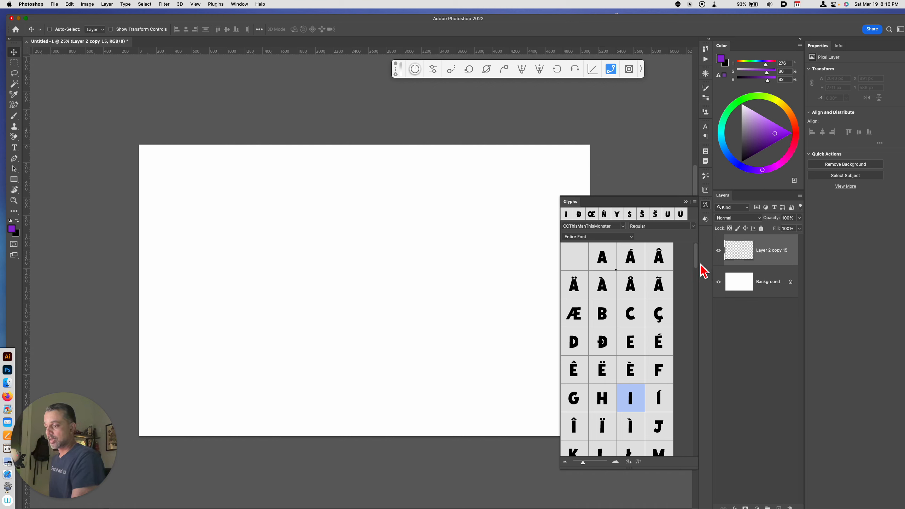
drag(697, 261, 700, 302)
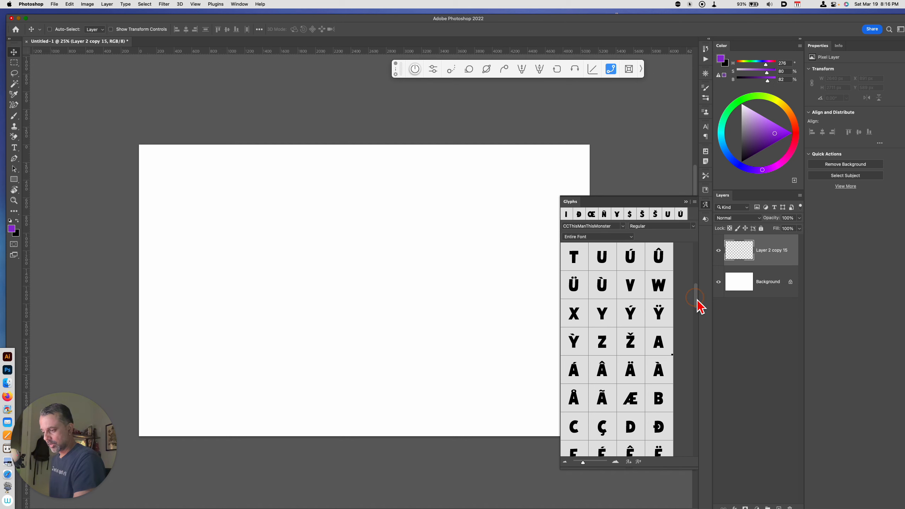
click(636, 404)
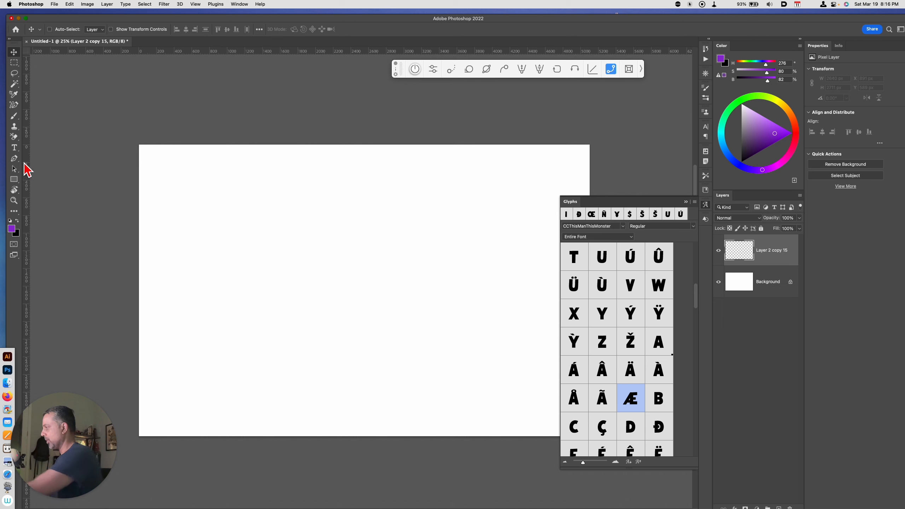
click(13, 147)
click(384, 301)
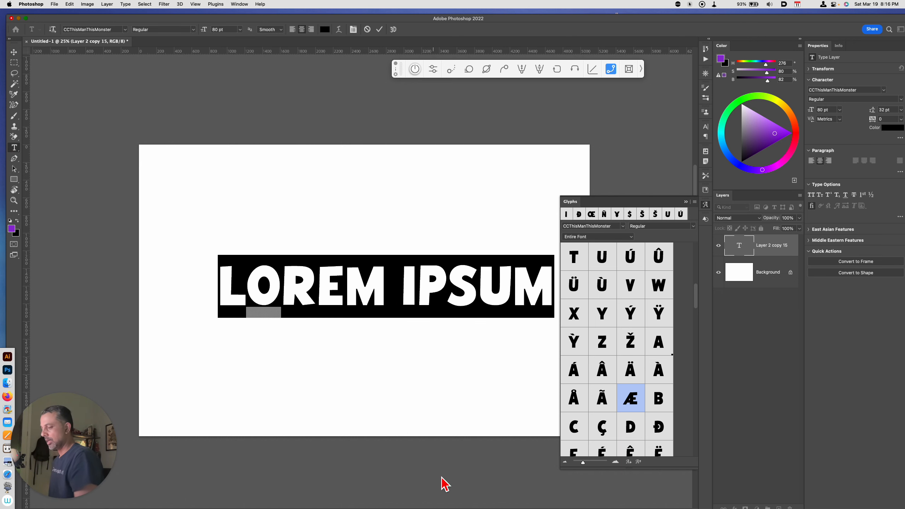
key(BackSpace)
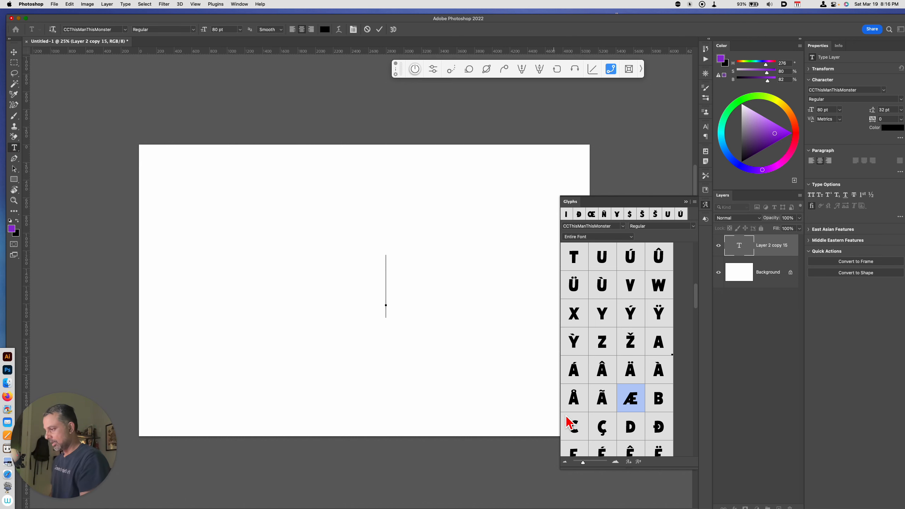
double_click(633, 405)
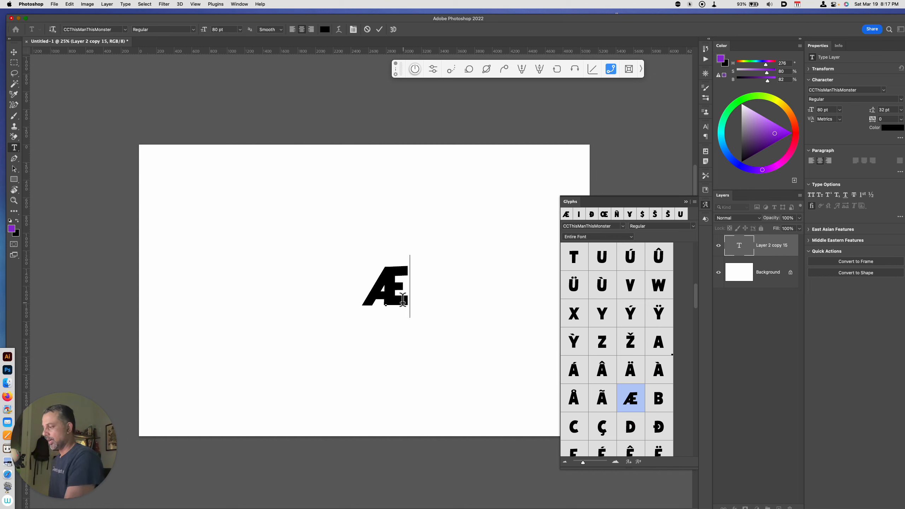
key(Escape)
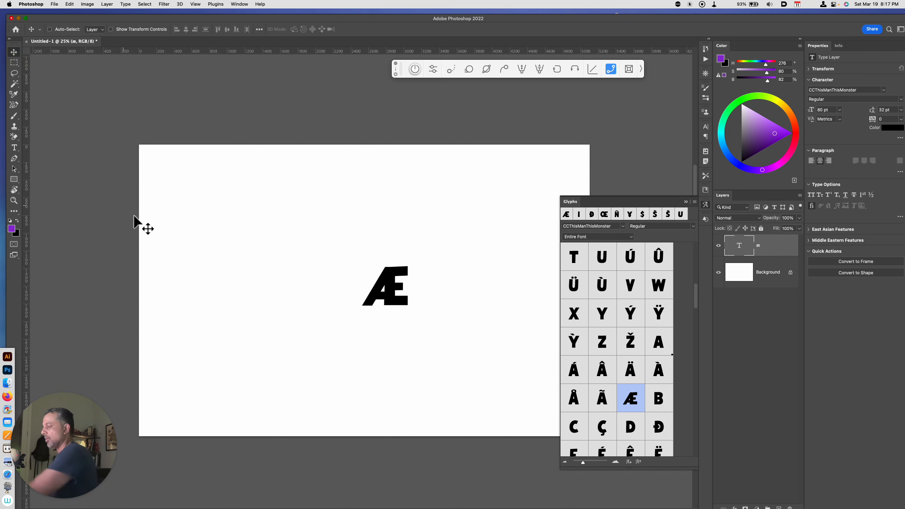
Scale the Æ text up proportionally to about 346% around its centre
key(super+t)
drag(410, 317, 495, 384)
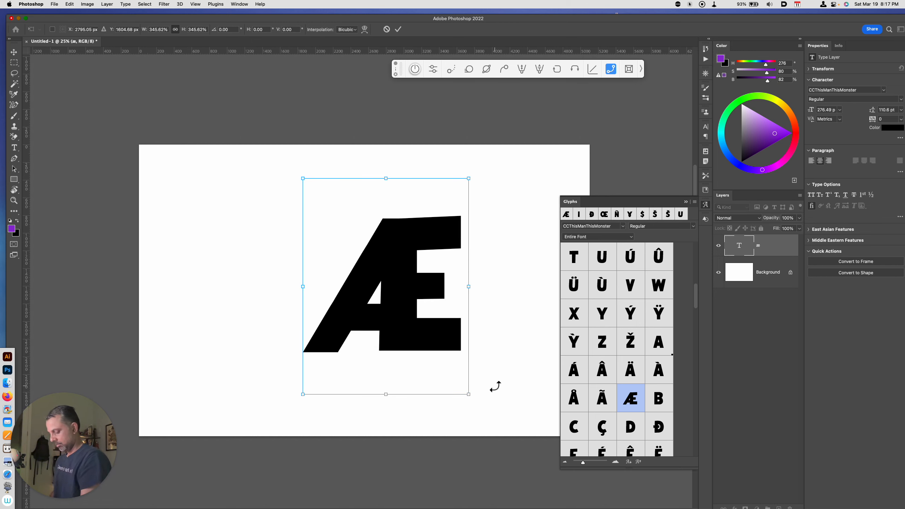
key(Return)
Insert the Ð glyph of the same font after the Æ and commit the text
key(t)
click(462, 309)
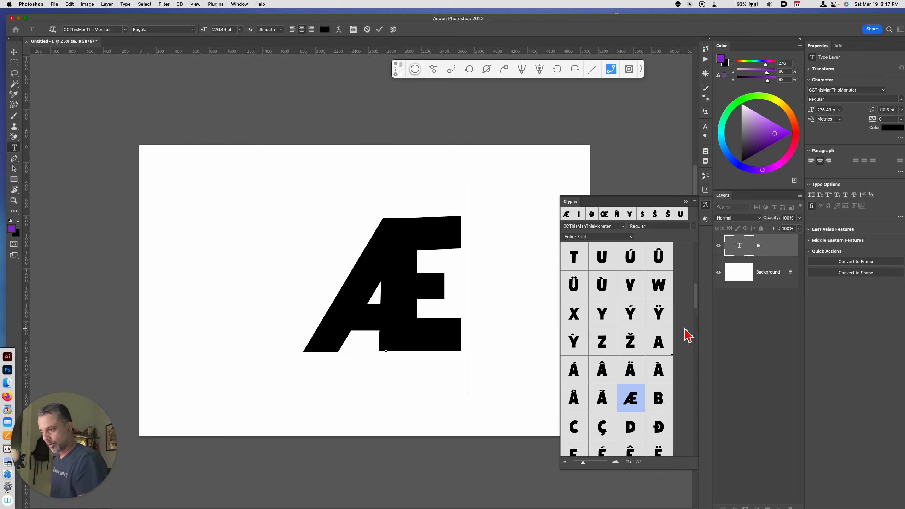
drag(697, 303, 700, 287)
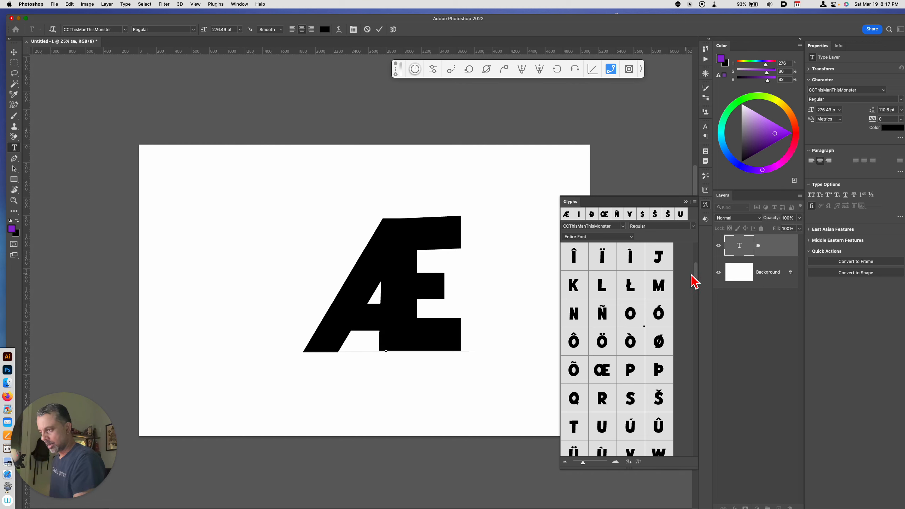
drag(697, 275, 698, 254)
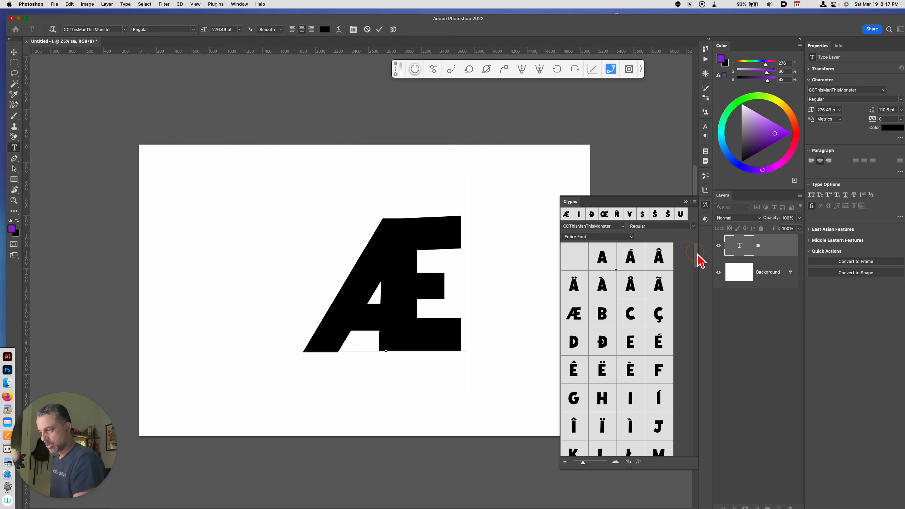
double_click(602, 343)
click(14, 52)
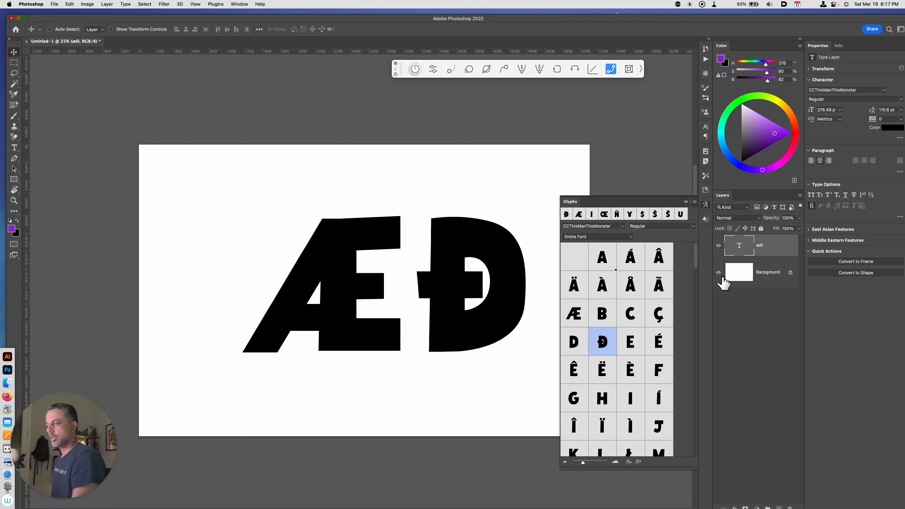
Hide the glyph list, shift the ÆÐ text slightly up and left on the canvas, and rasterize its layer
click(706, 205)
drag(513, 382, 485, 323)
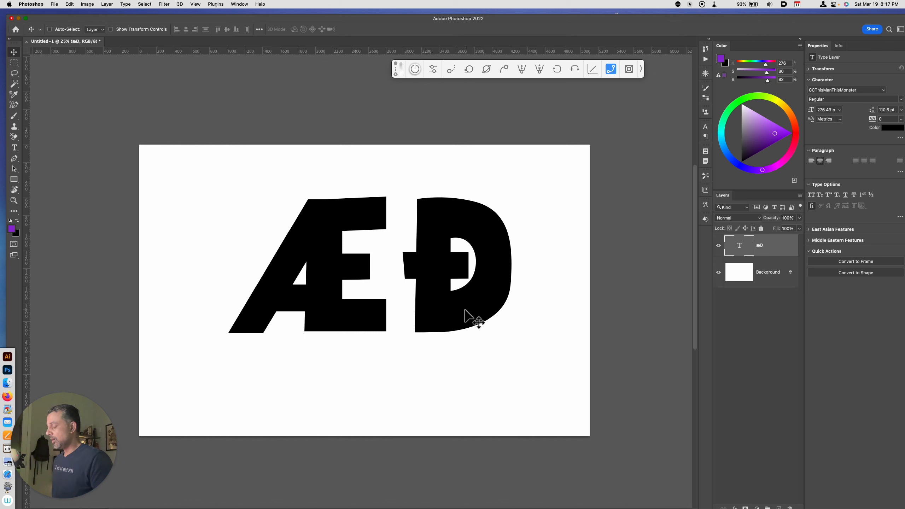
key(super)
right_click(776, 251)
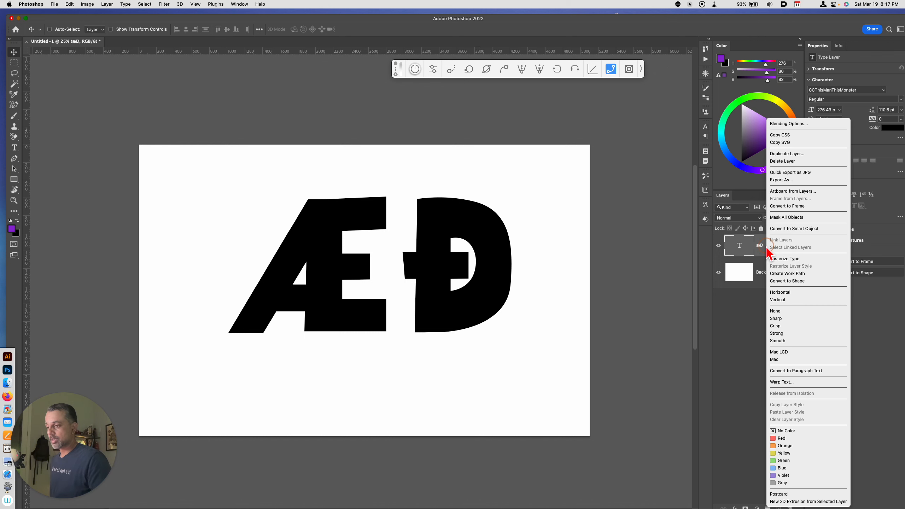
click(783, 261)
Apply a Perspective transform to the ÆÐ lettering, flaring its base to about 245% width and narrowing its upper edge
key(super+t)
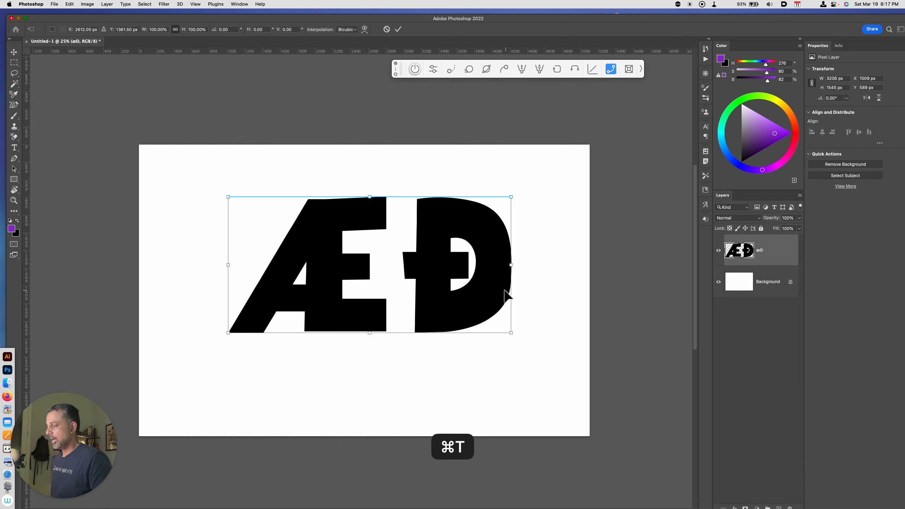
right_click(493, 293)
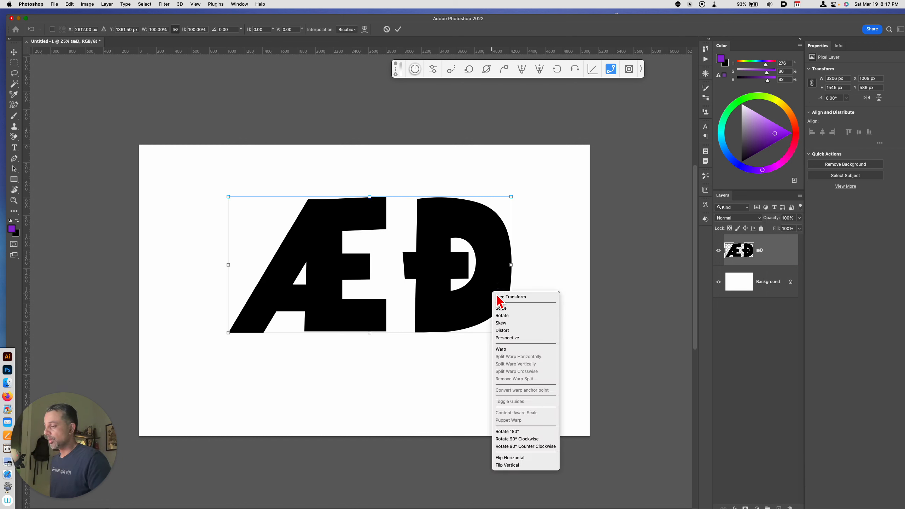
click(524, 342)
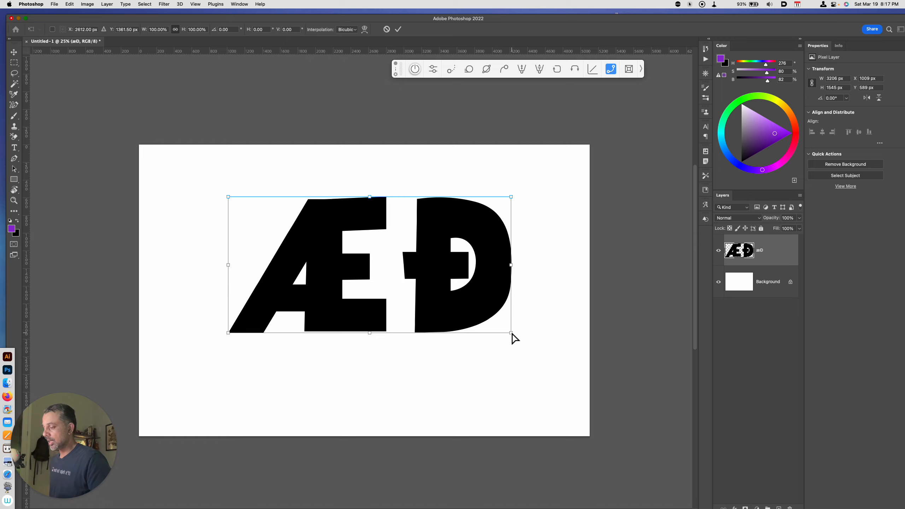
drag(511, 335, 697, 239)
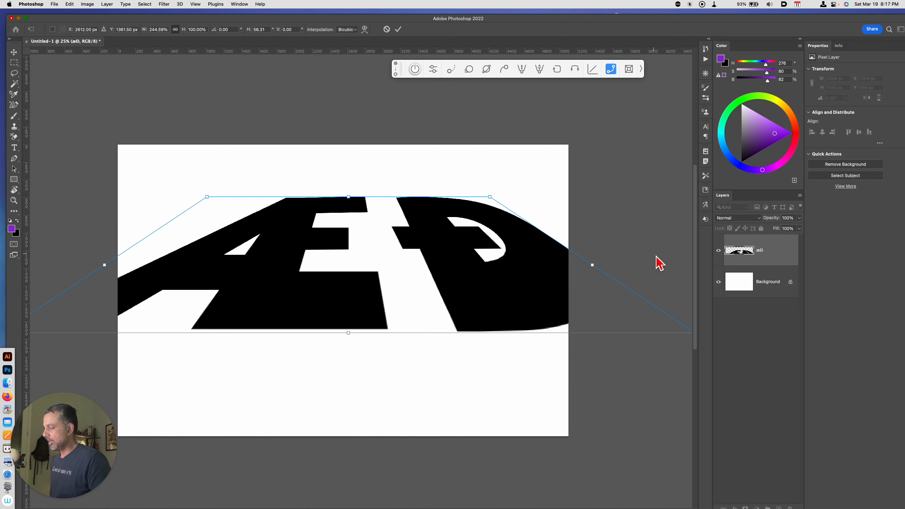
key(super+minus)
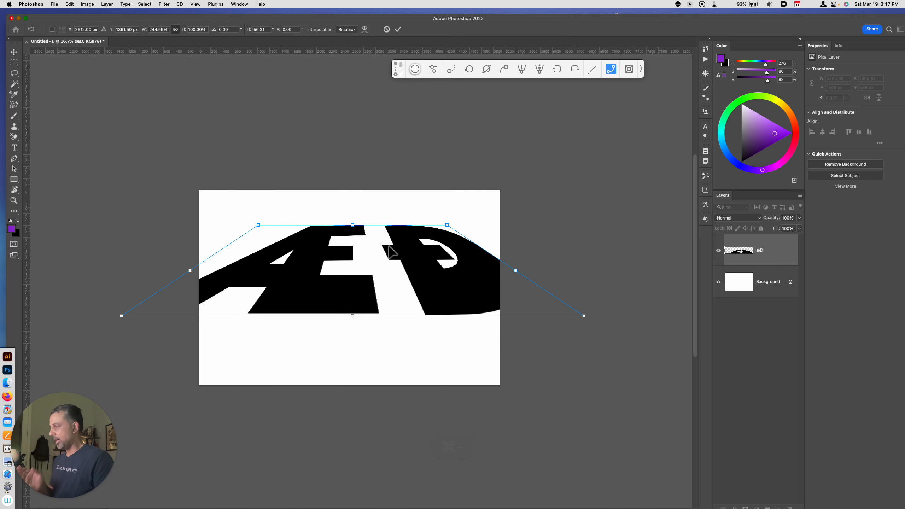
drag(448, 225, 421, 225)
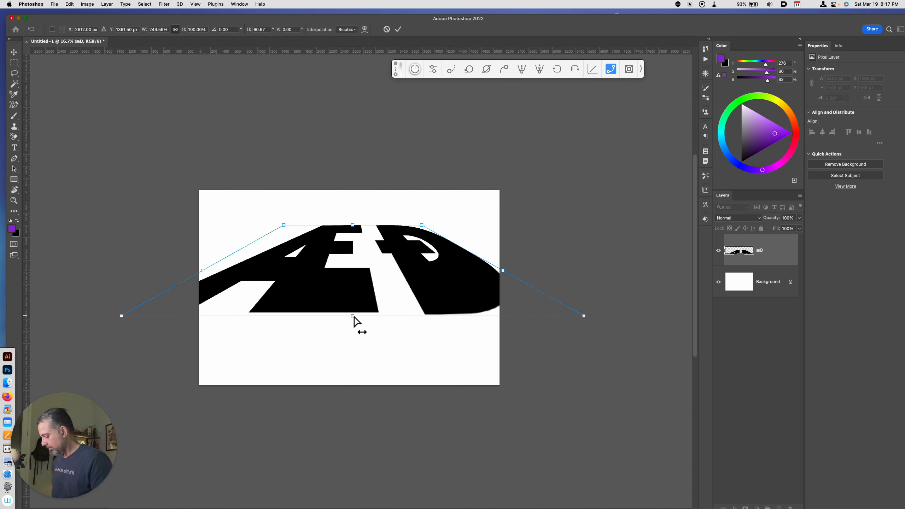
Flatten and shrink the perspective lettering with Free Transform to about 4414 × 871 px and apply the transform
key(super+t)
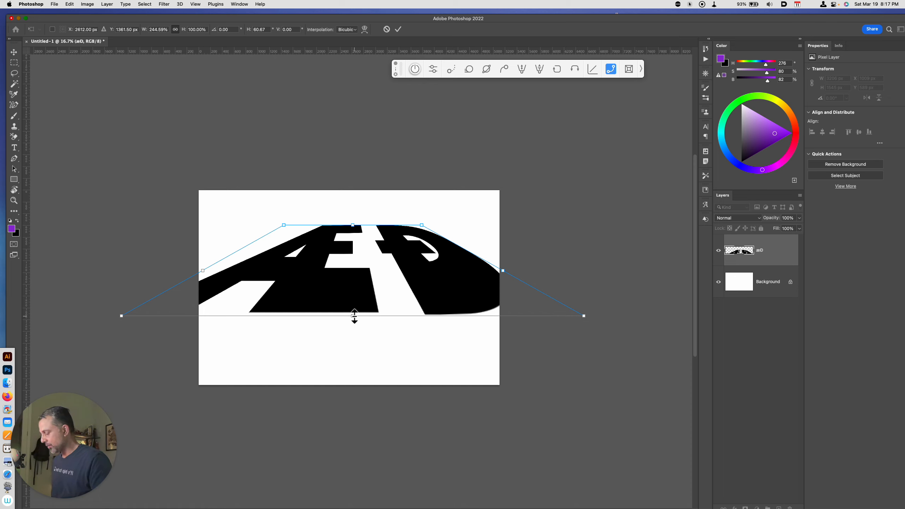
drag(354, 316, 377, 256)
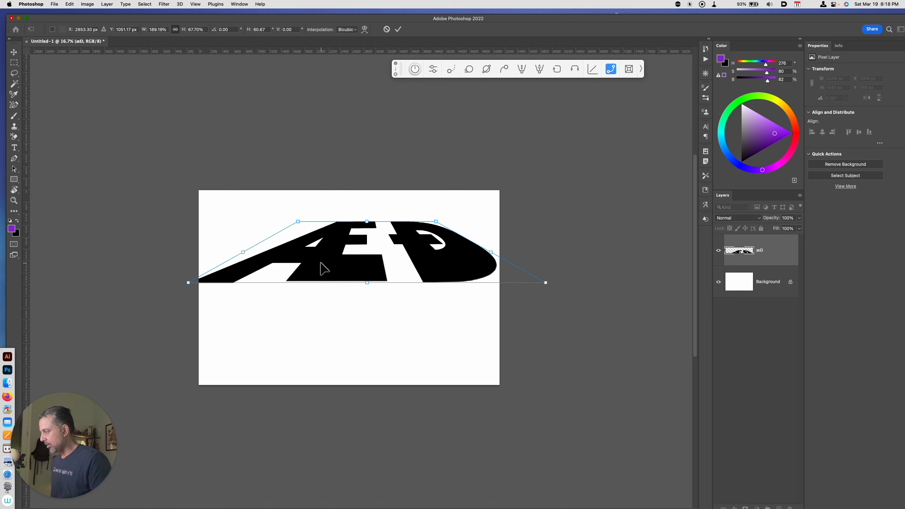
drag(368, 218, 367, 219)
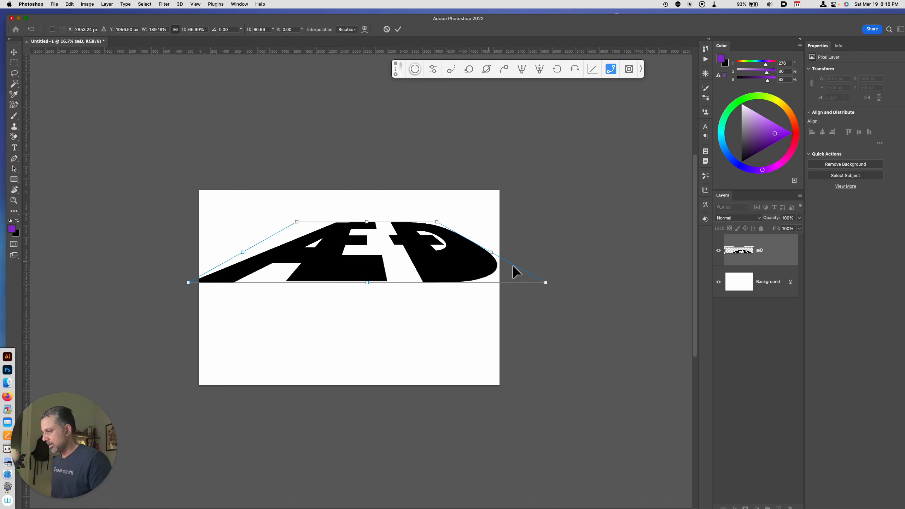
key(super+t)
drag(545, 282, 516, 277)
key(Return)
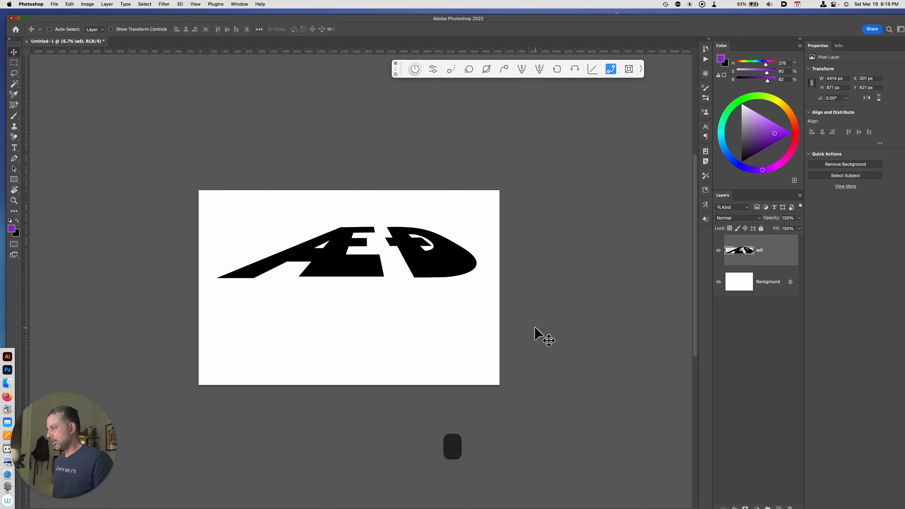
Move the lettering higher on the canvas, to about X 295 px, Y 464 px
key(super+equal)
drag(472, 365, 521, 338)
drag(541, 270, 542, 256)
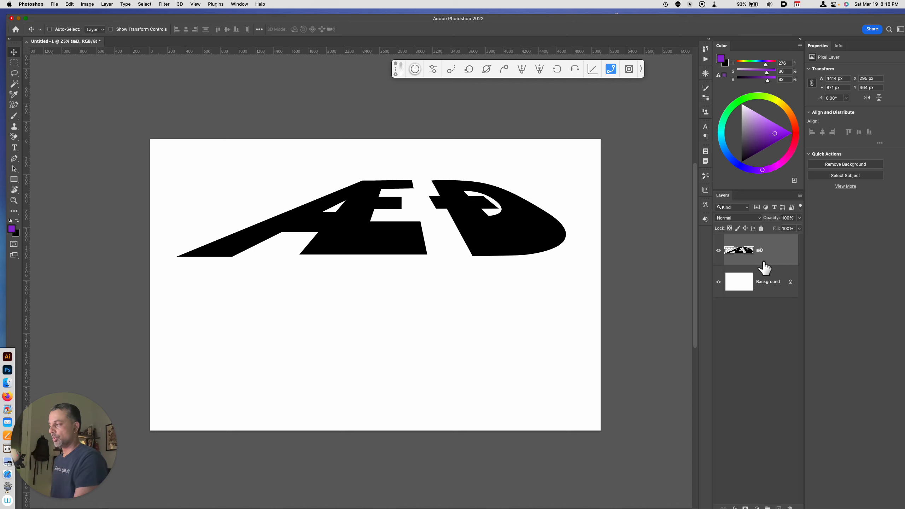
drag(562, 359, 568, 356)
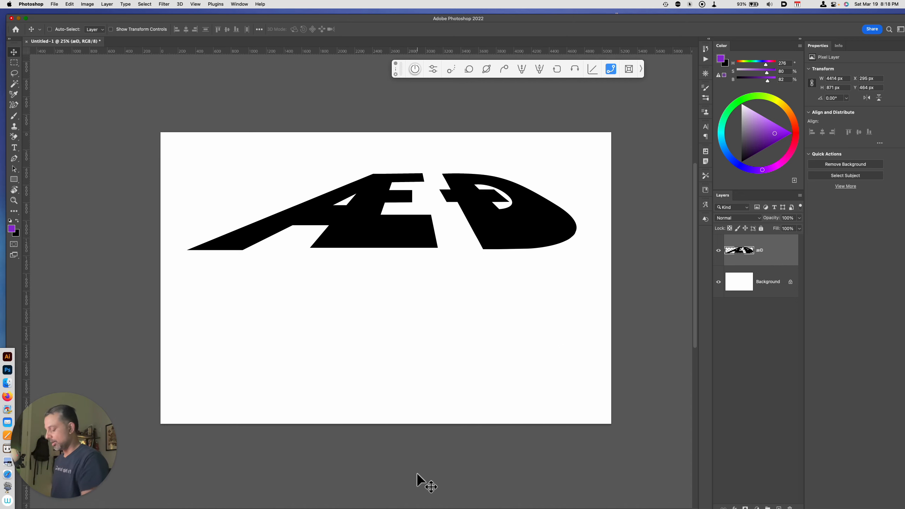
Add an empty layer above the lettering and turn on the drawing assistant with its one-point perspective guide
key(alt+shift+super+n)
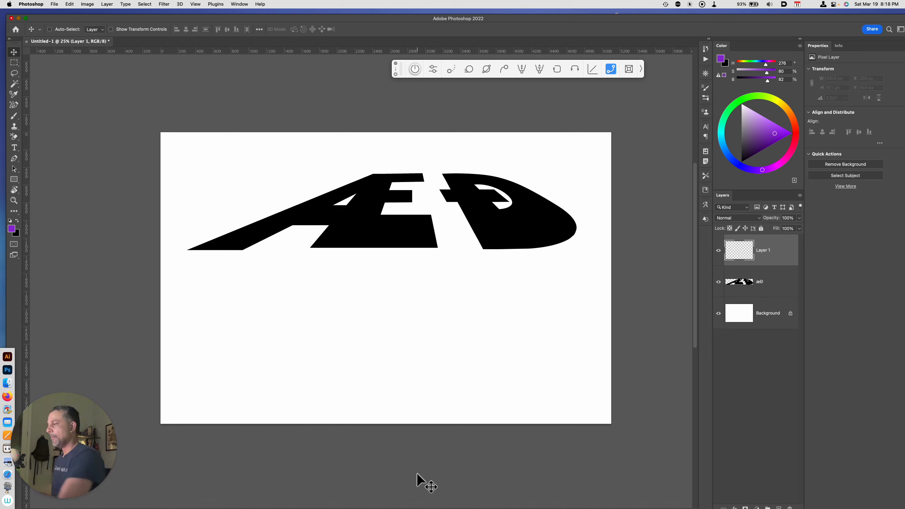
click(419, 74)
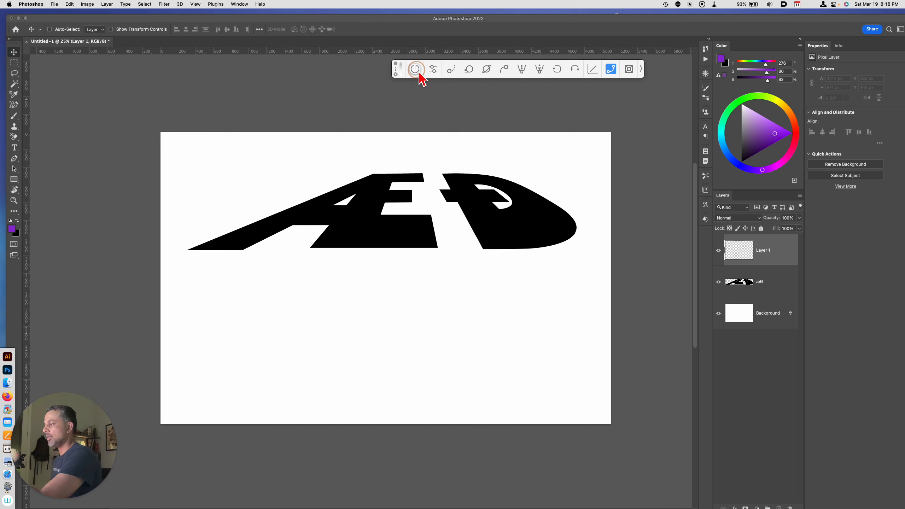
click(632, 71)
click(622, 95)
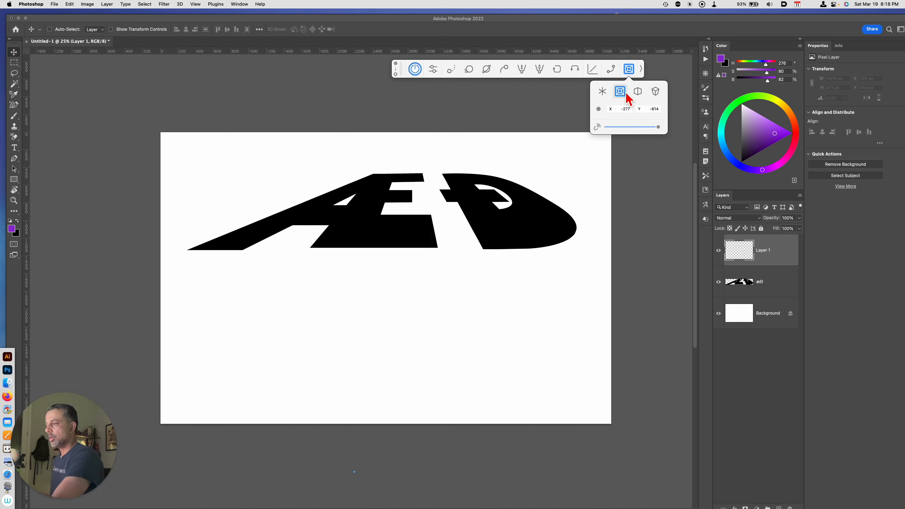
Place the perspective guide's vanishing point below the gap between the two letters, just inside the canvas's lower edge
click(357, 472)
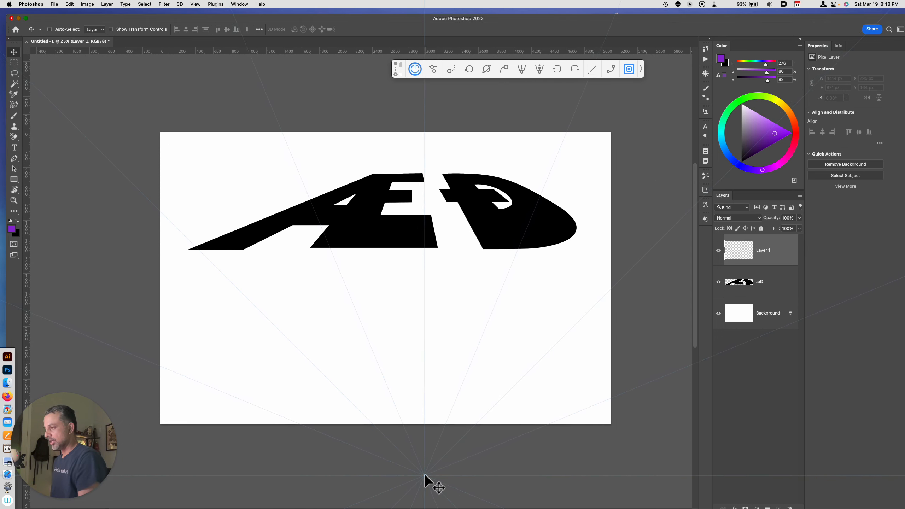
drag(439, 488, 437, 491)
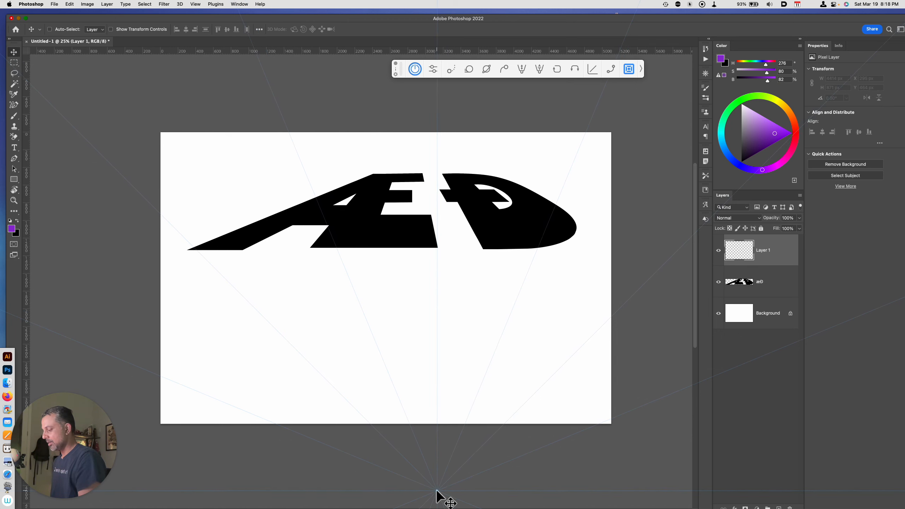
key(super+minus)
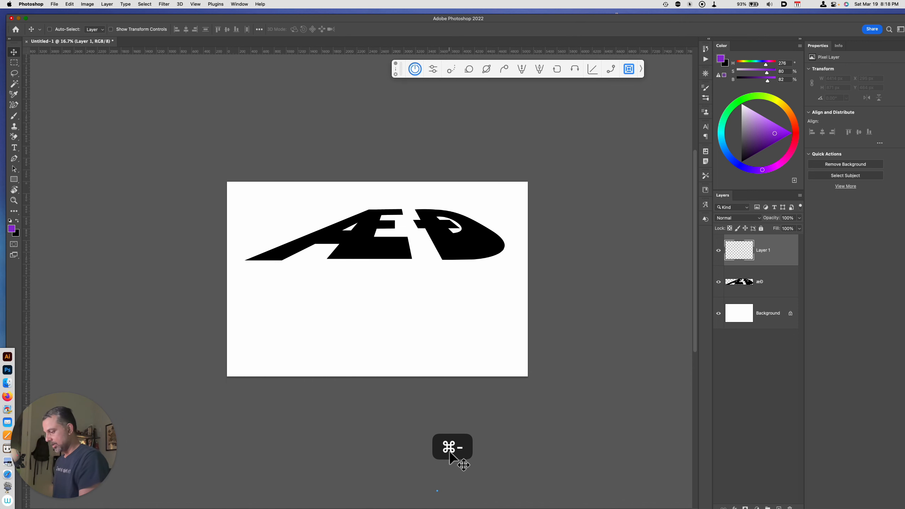
drag(438, 492, 424, 499)
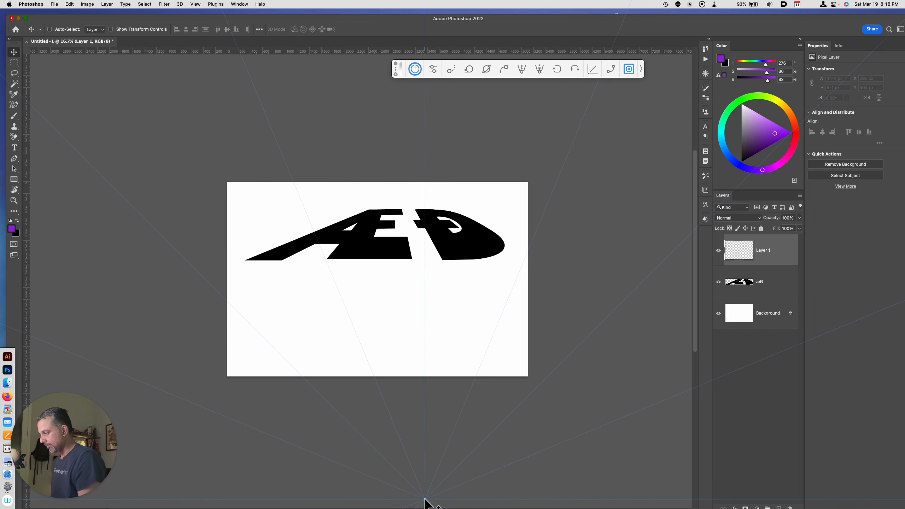
drag(424, 499, 422, 466)
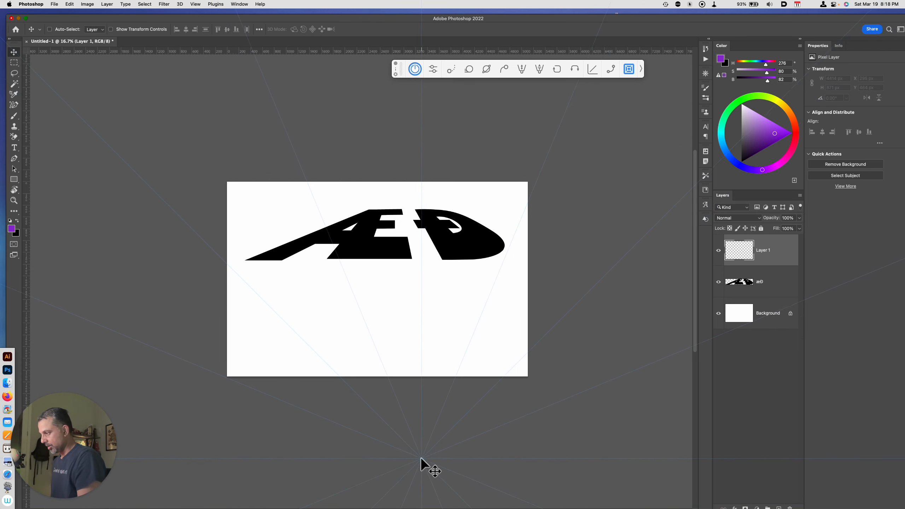
drag(421, 426, 420, 356)
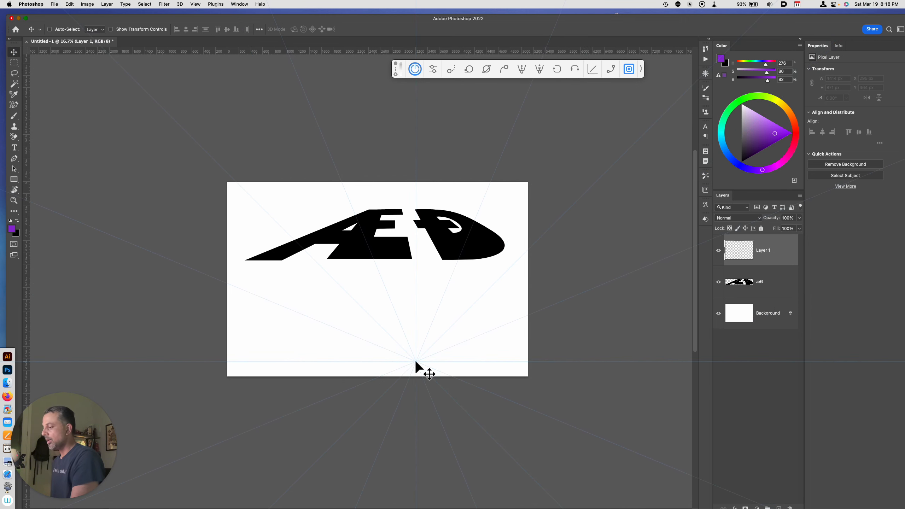
Fine-tune the perspective guide's vanishing point so it sits just above the canvas's lower edge, below the E of the Æ
drag(415, 361, 412, 364)
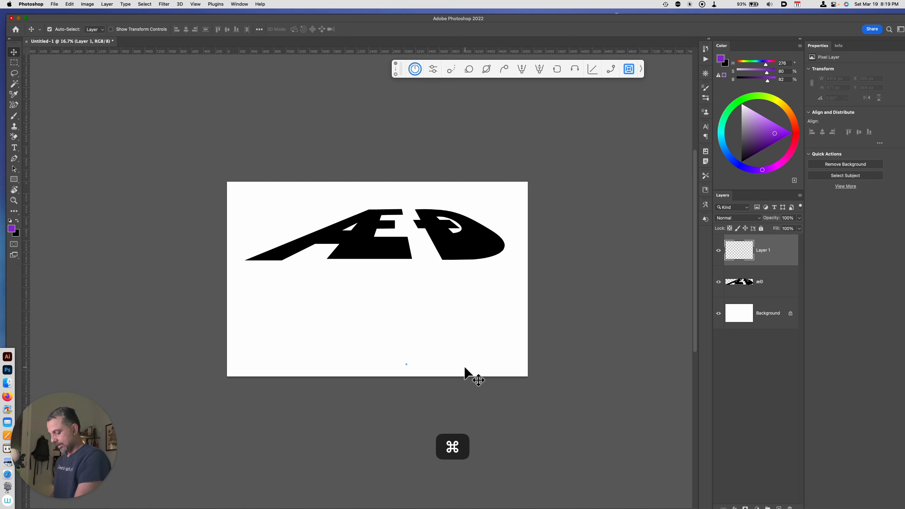
key(super+equal)
drag(408, 380, 421, 414)
key(super+equal)
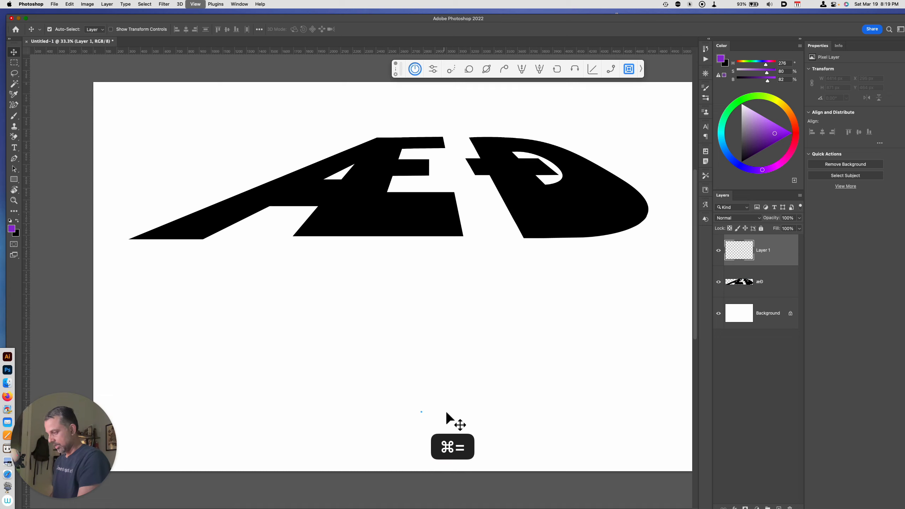
drag(421, 416, 419, 455)
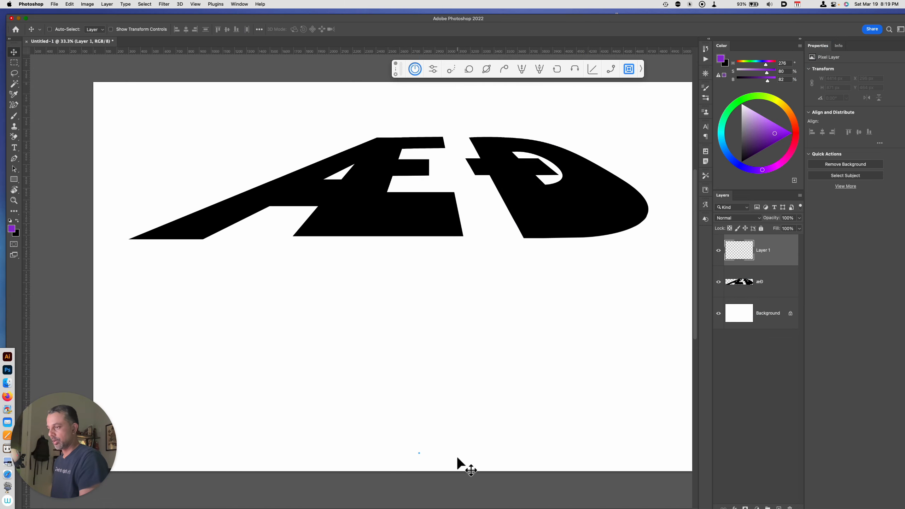
Brush purple perspective lines from the Ð's outer curve and its lower stem corner towards the vanishing point, undoing stray strokes
key(b)
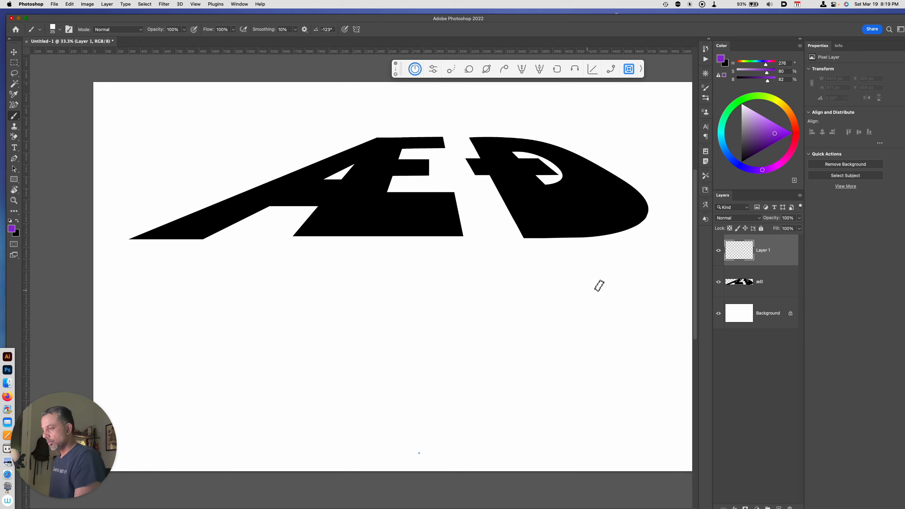
drag(640, 232, 433, 439)
drag(525, 247, 522, 317)
key(super+z)
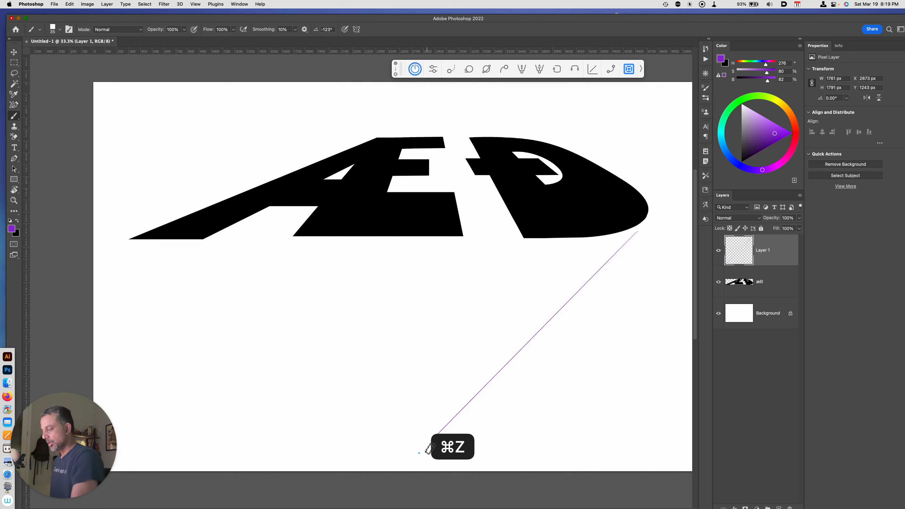
drag(422, 441, 452, 348)
key(super+z)
mouse_move(428, 432)
mouse_down()
mouse_move(495, 267)
mouse_move(512, 270)
mouse_move(427, 437)
mouse_up()
key(super+z)
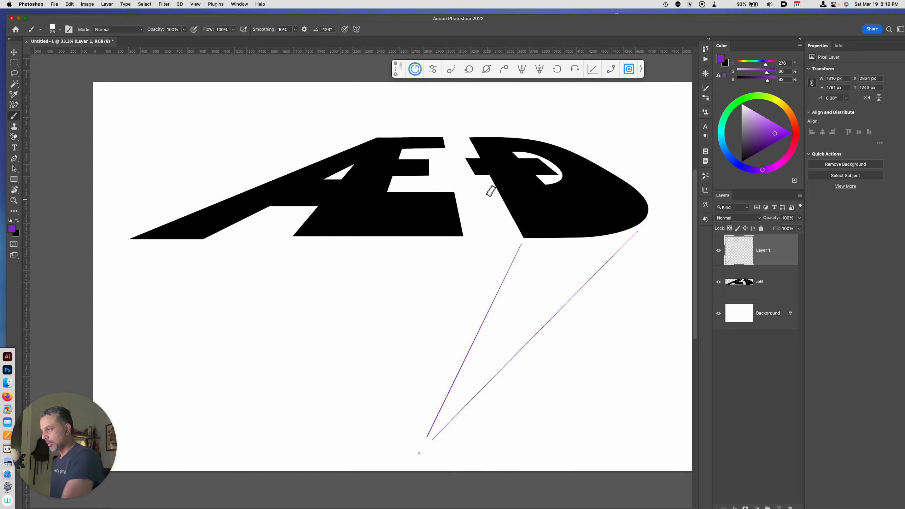
Brush perspective lines towards the vanishing point from the Ð's crossbar corners, its upper stem corner and the inside of its counter
drag(491, 182, 495, 214)
key(super+z)
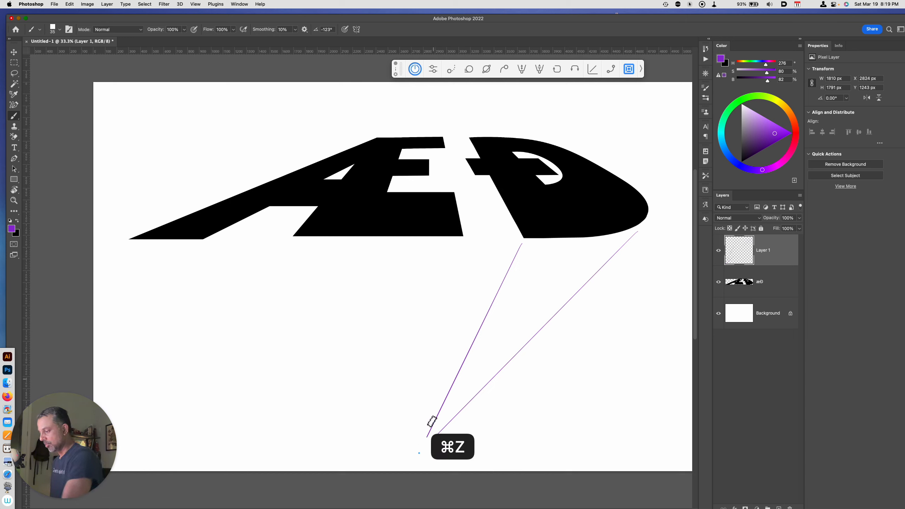
drag(427, 438, 444, 307)
key(super+z)
drag(488, 180, 425, 432)
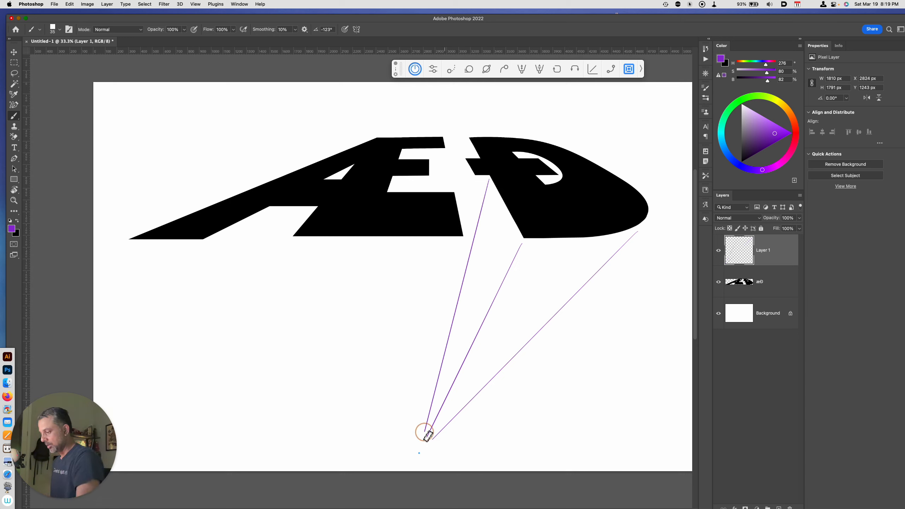
drag(473, 178, 425, 422)
key(super+z)
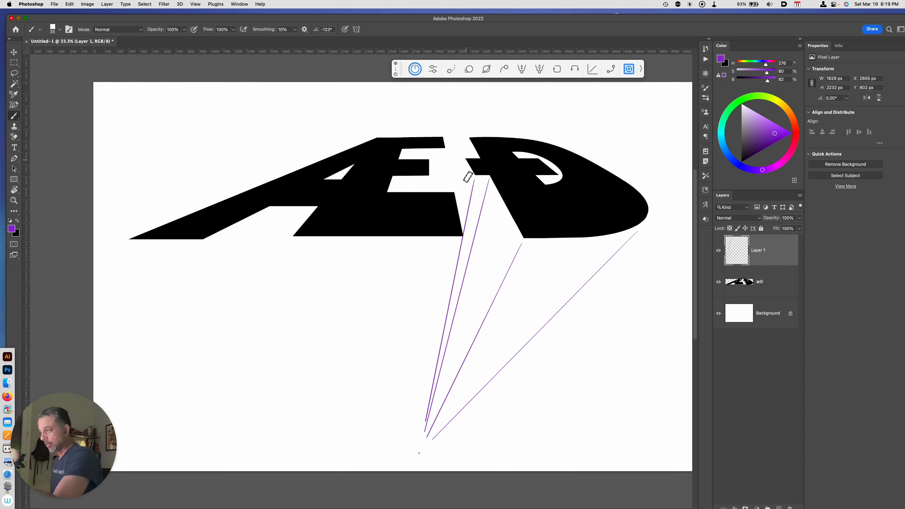
mouse_move(468, 164)
mouse_down()
mouse_move(465, 187)
mouse_move(463, 172)
mouse_move(432, 369)
mouse_up()
key(super+z)
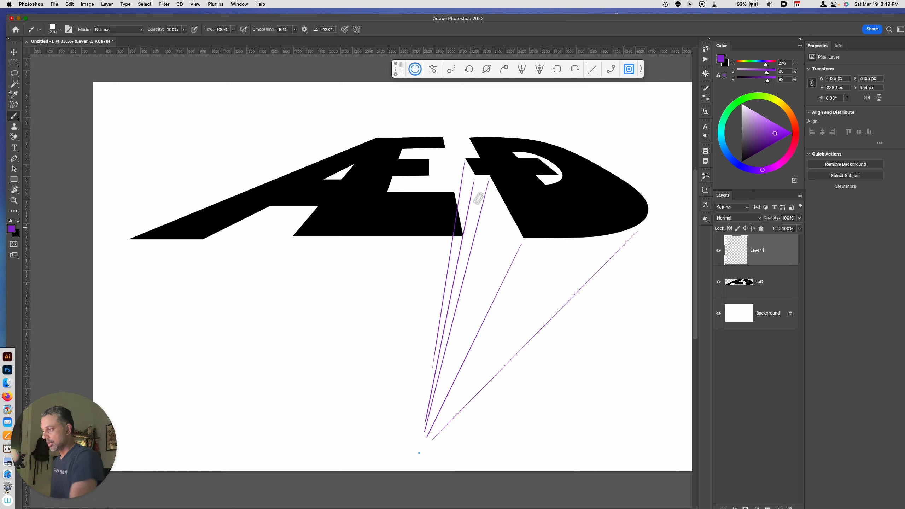
key(super+z)
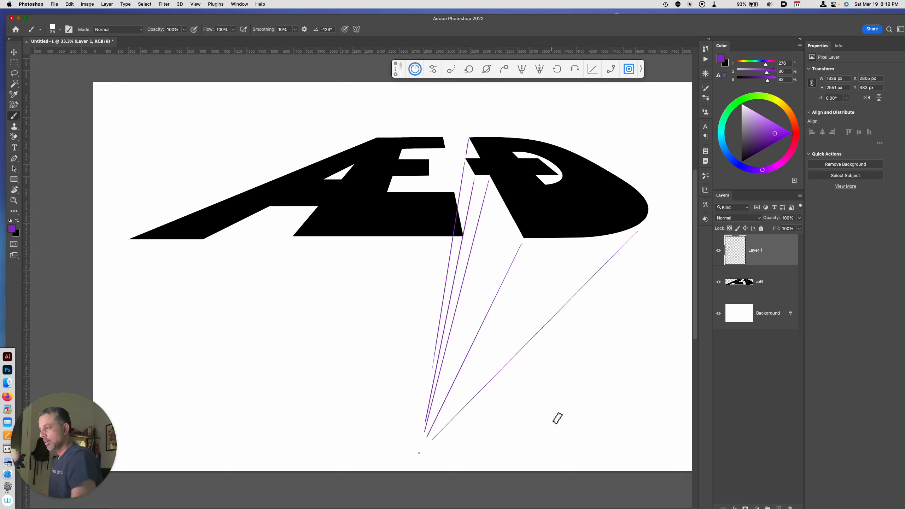
drag(558, 174, 548, 216)
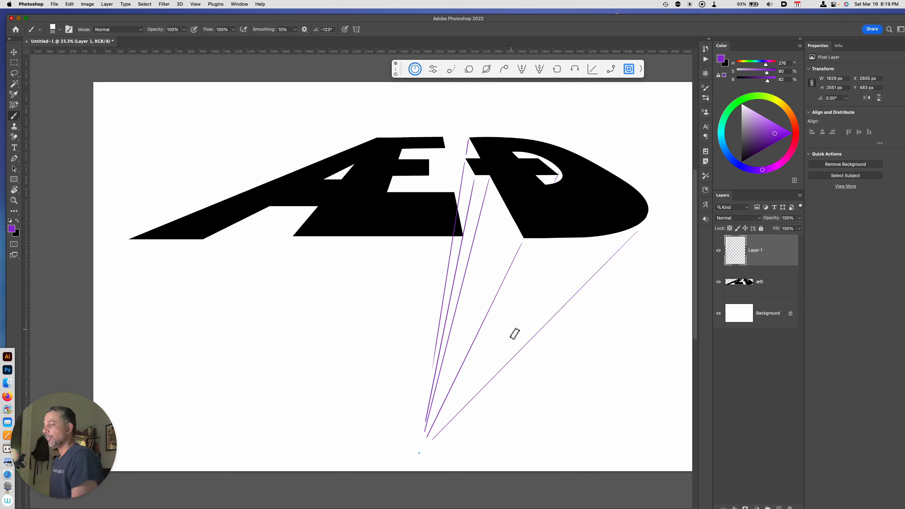
Brush four perspective lines towards the vanishing point from the lower and inner corners of the Æ's A leg and E base
drag(295, 239, 410, 437)
drag(270, 206, 396, 415)
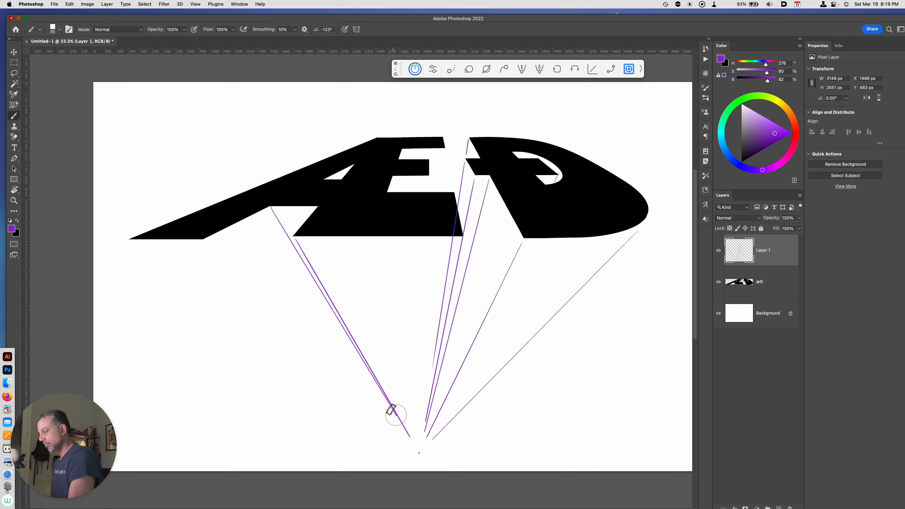
drag(204, 240, 412, 446)
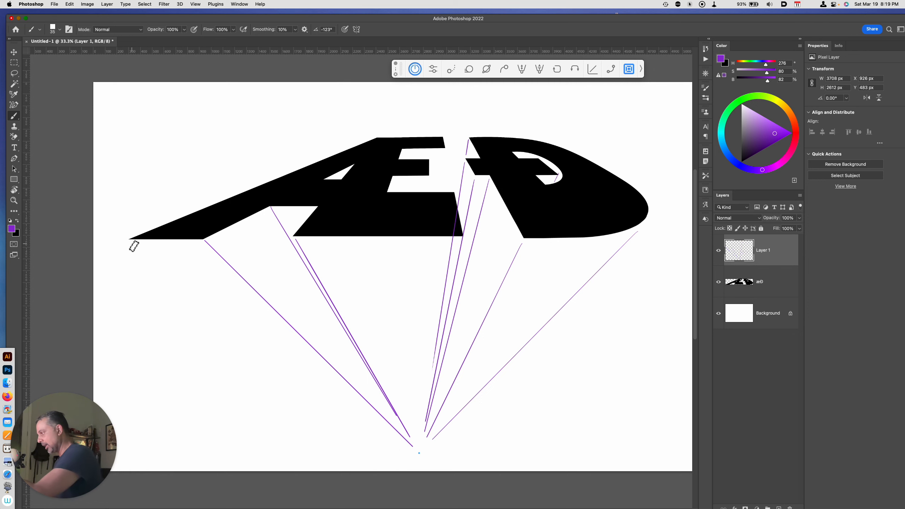
drag(131, 241, 412, 446)
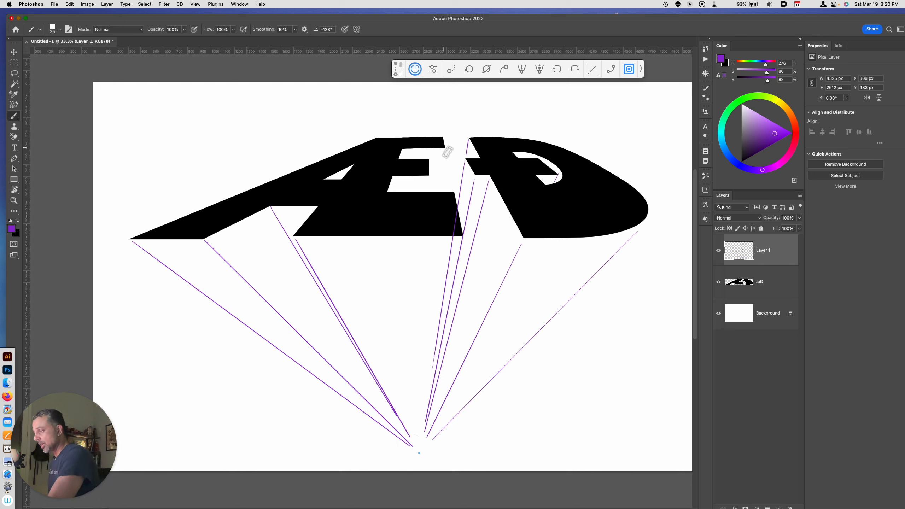
Brush short perspective lines towards the vanishing point from the corners of the Æ's upper and middle arms, redoing misplaced strokes
key(super+z)
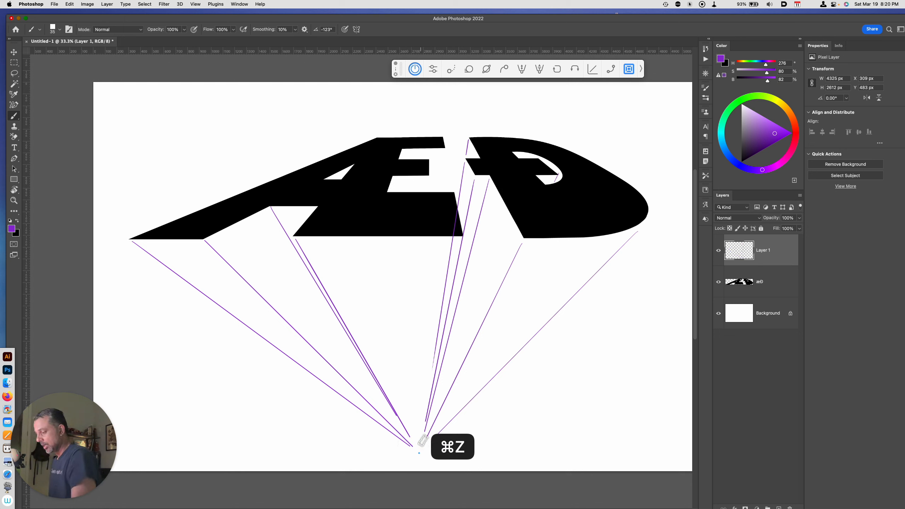
drag(429, 178, 429, 325)
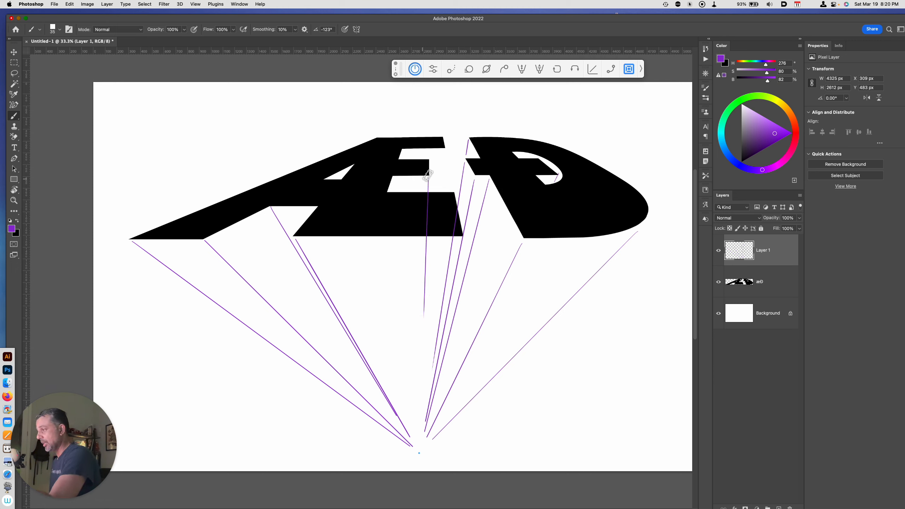
drag(403, 150, 407, 220)
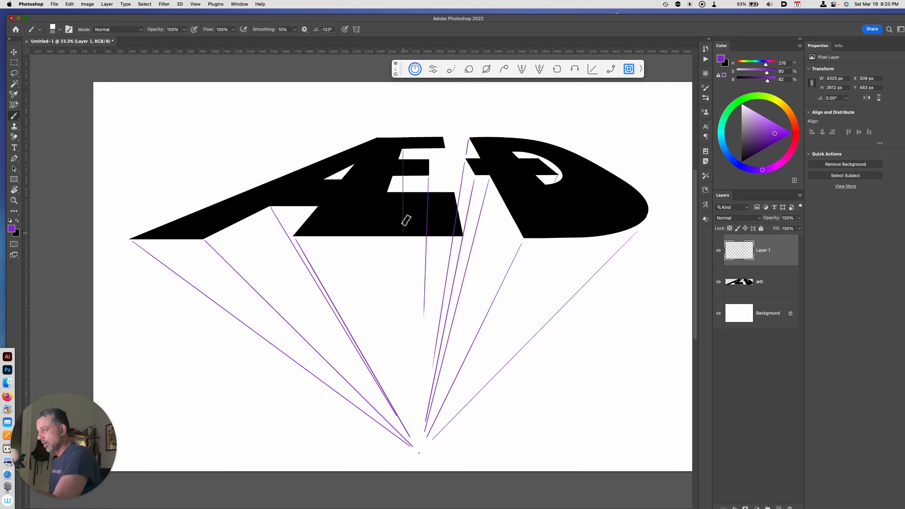
drag(395, 179, 402, 268)
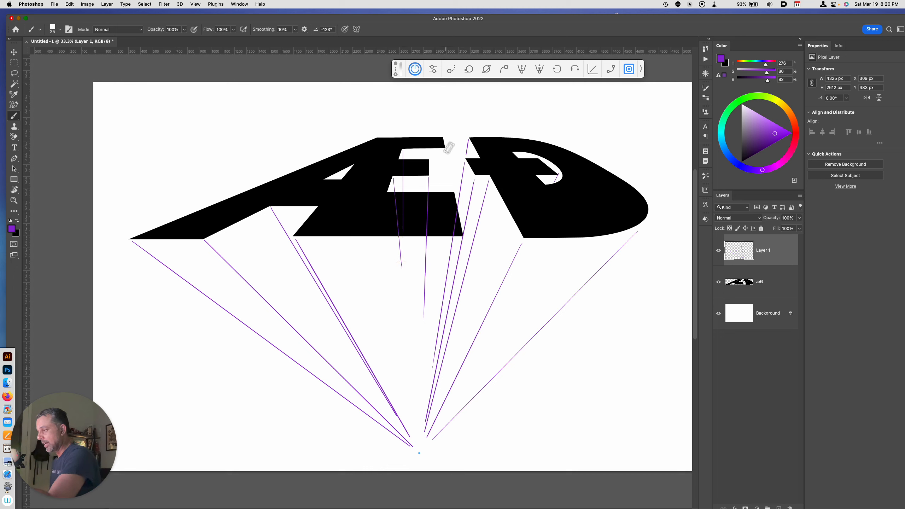
key(super+z)
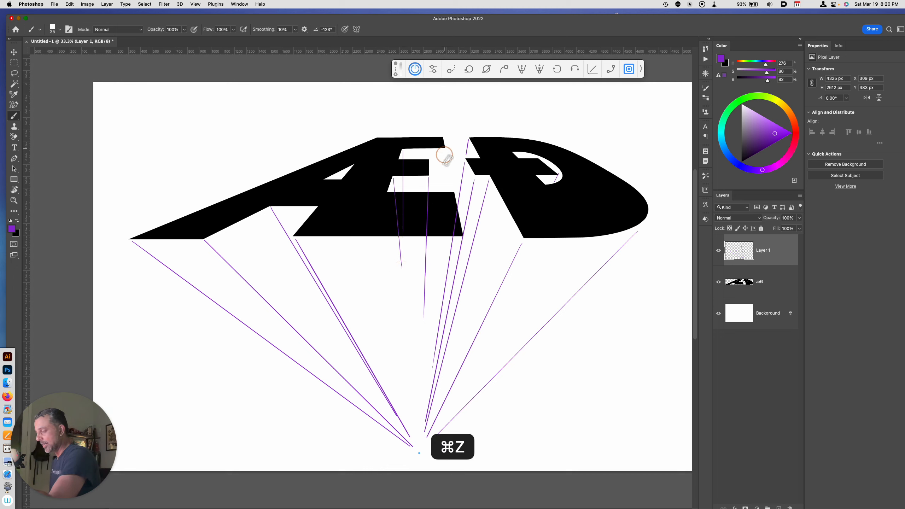
drag(444, 155, 444, 217)
key(super+z)
drag(434, 265, 441, 176)
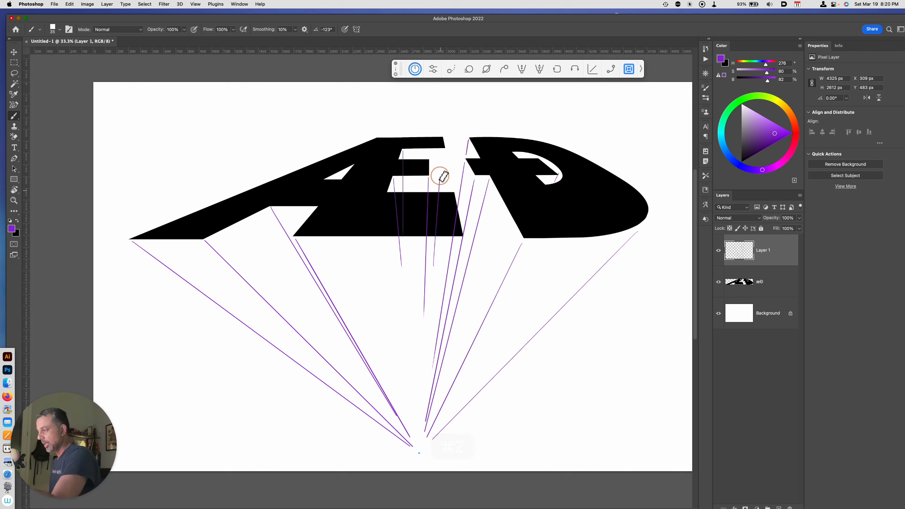
key(super+z)
drag(436, 246, 443, 159)
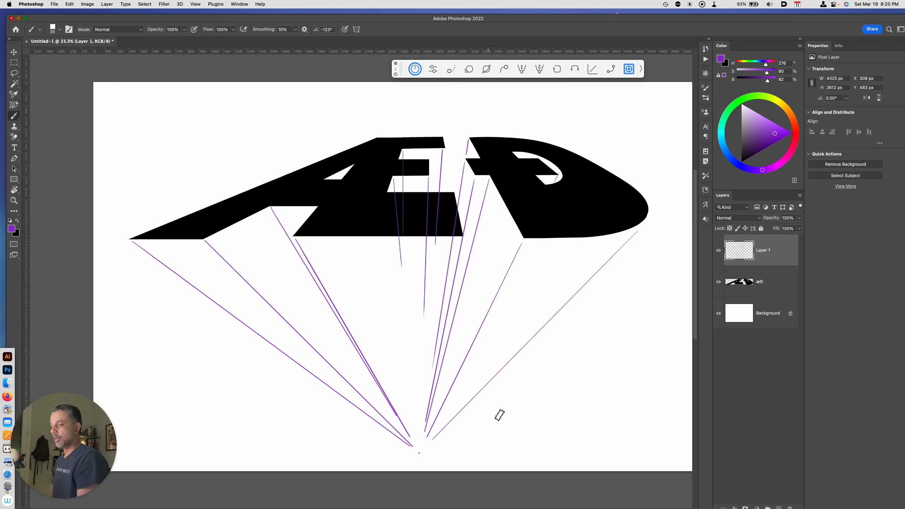
Switch the drawing assistant to its parallel-line guide, align it horizontally, and add an empty layer above the perspective lines
key(alt+shift+super+n)
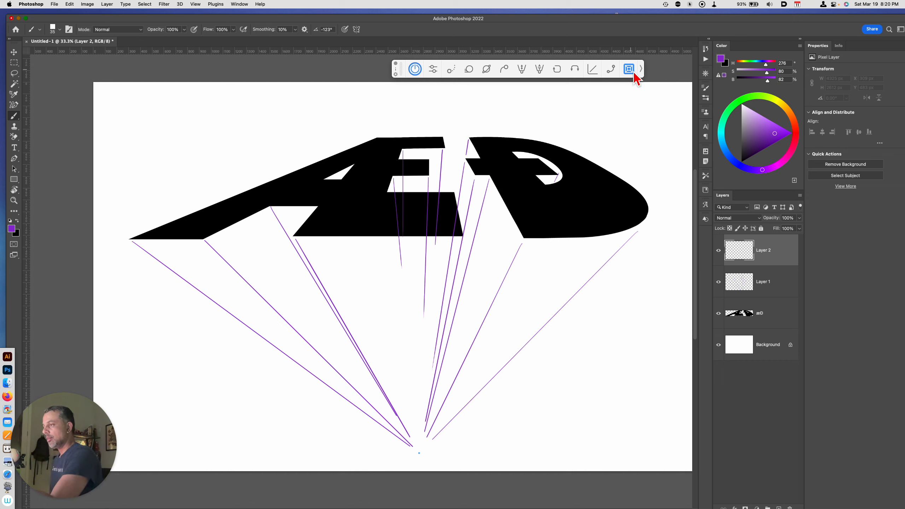
click(609, 71)
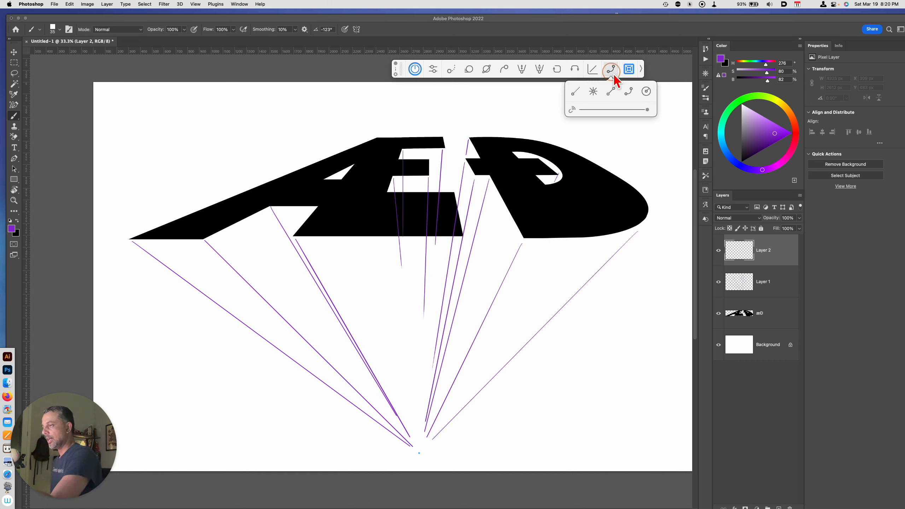
click(611, 91)
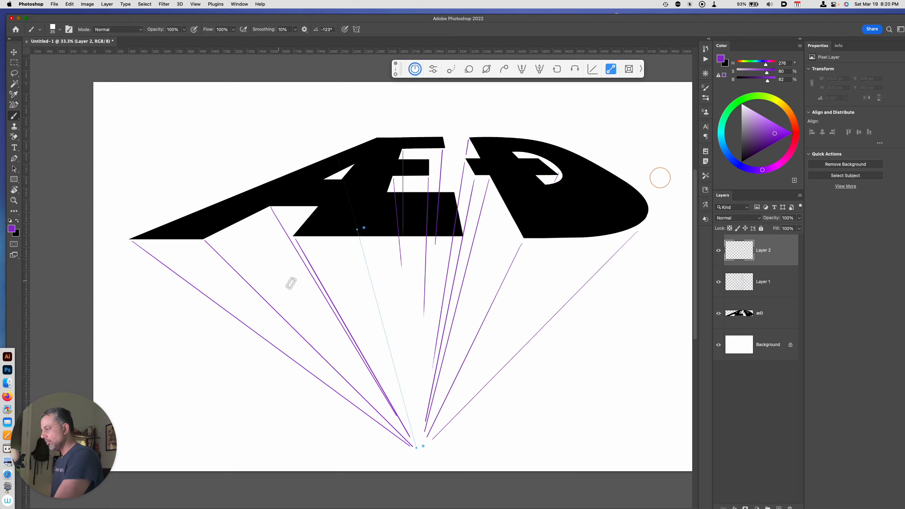
key(super+z)
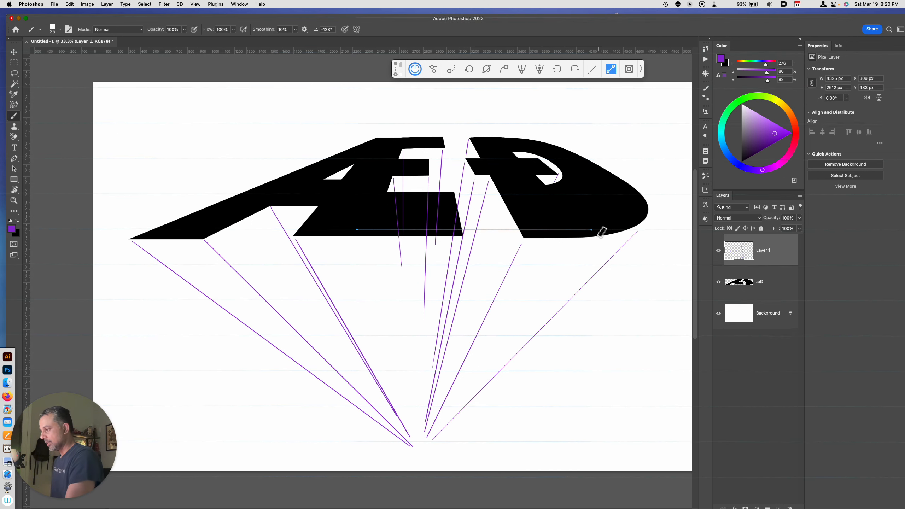
click(600, 232)
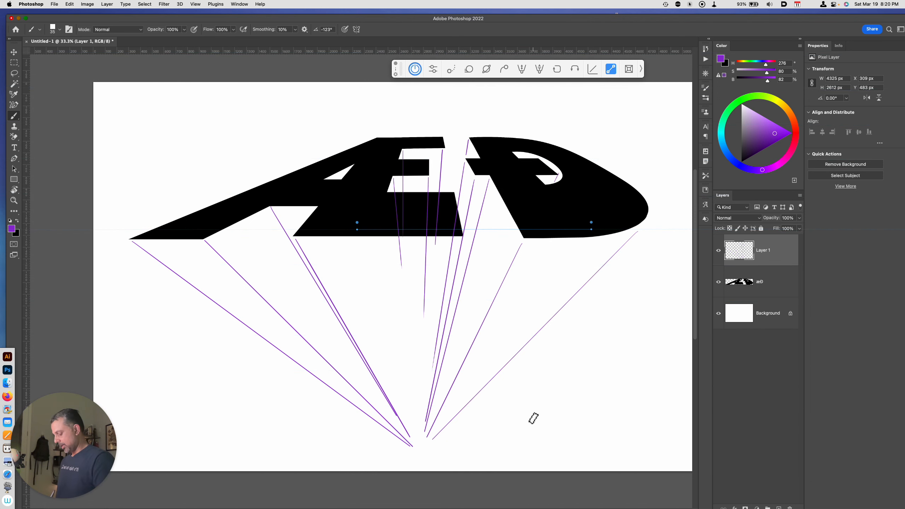
key(alt+shift+super+n)
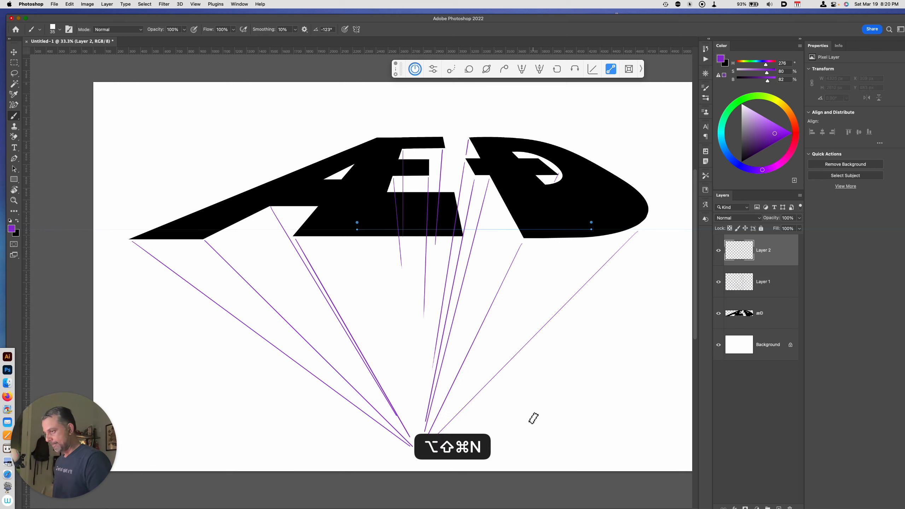
Brush a row of horizontal lines between the perspective lines below the A leg, the E base and the Ð
drag(167, 266, 320, 283)
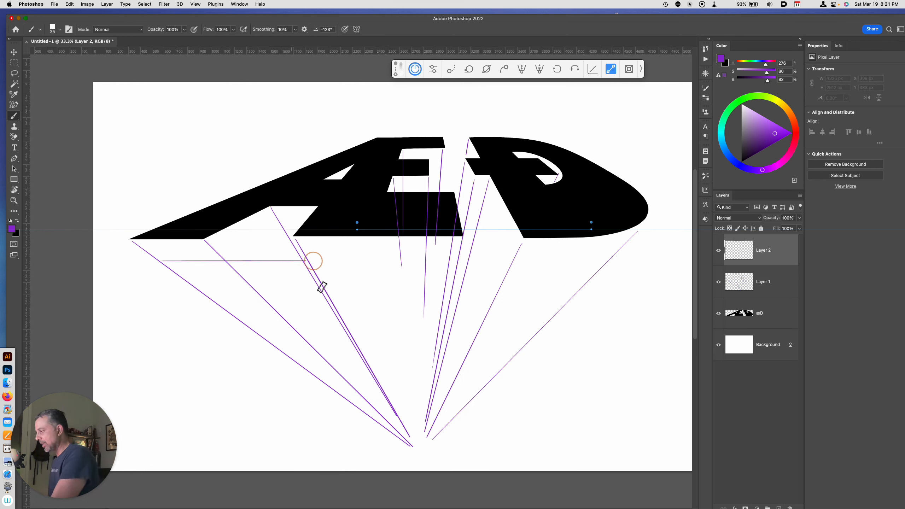
key(super+z)
drag(162, 263, 235, 263)
drag(309, 260, 448, 261)
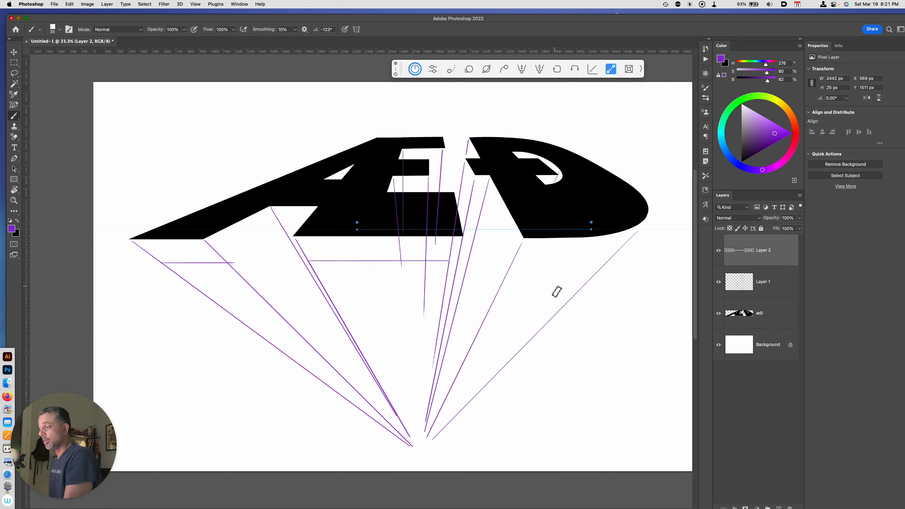
drag(513, 263, 574, 263)
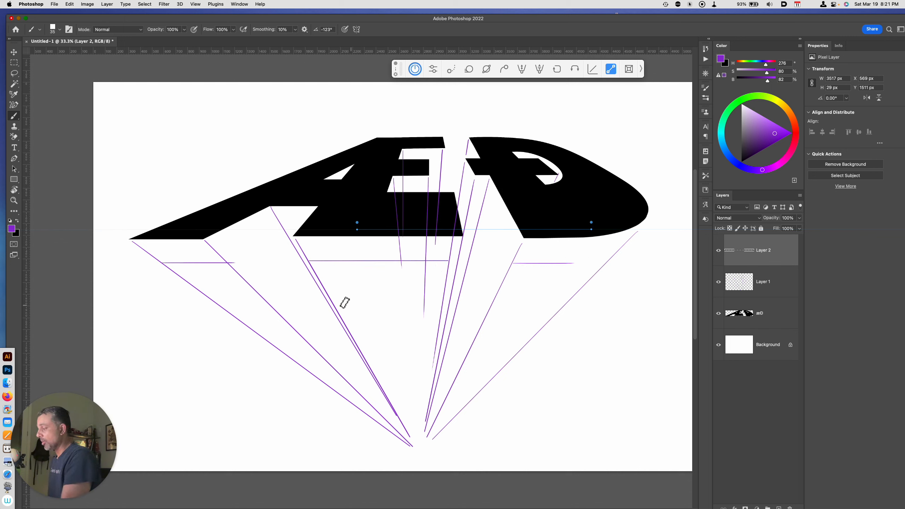
Brush a second row of horizontal lines just above the first, below the A leg, the E base and the Ð
drag(153, 255, 216, 254)
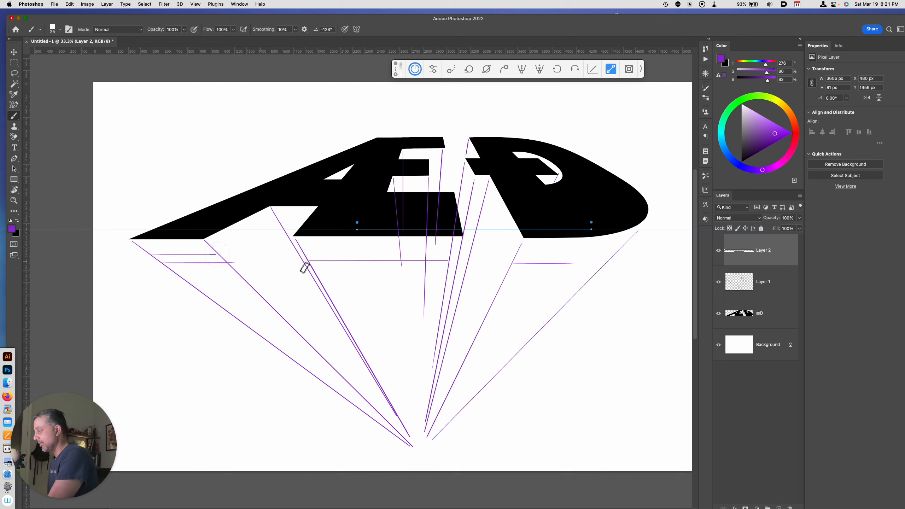
drag(305, 251, 458, 251)
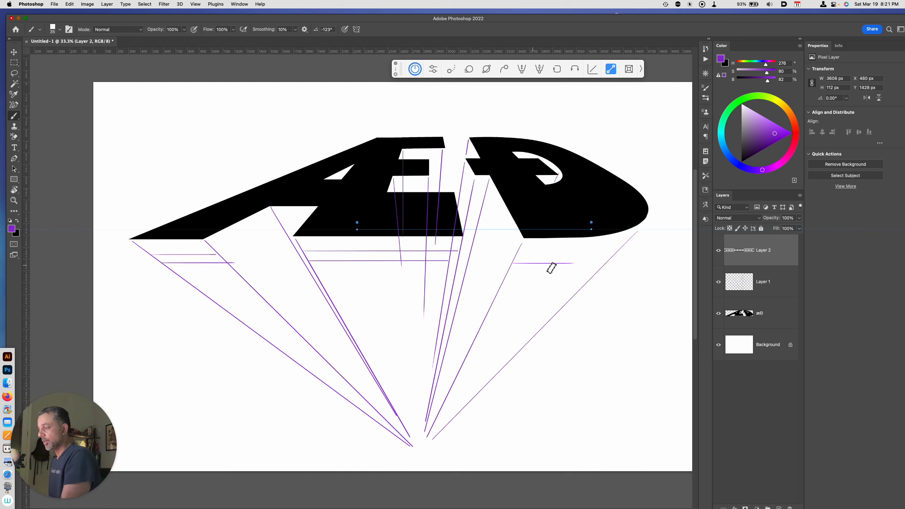
drag(521, 253, 585, 253)
Brush a pair of horizontal lines midway down the A leg's side and another below the E base, redoing a misplaced stroke
drag(185, 279, 249, 279)
drag(195, 286, 247, 286)
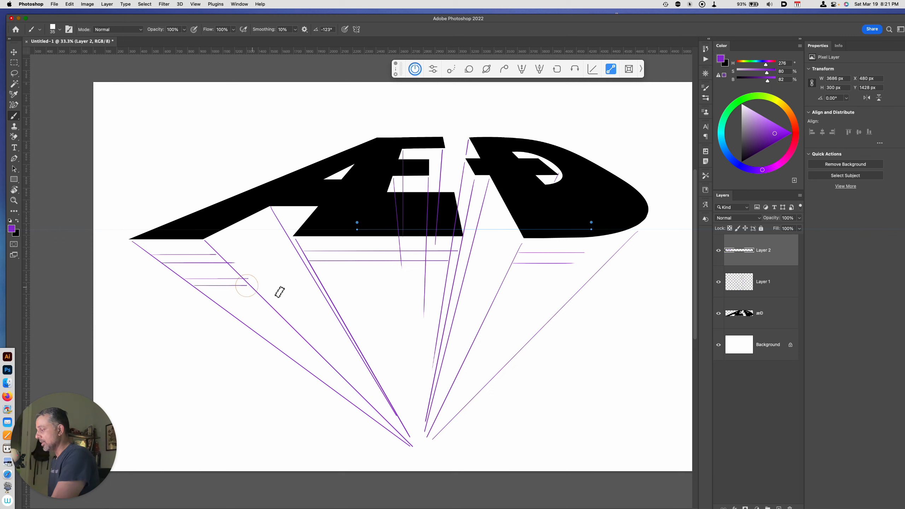
drag(322, 277, 442, 277)
key(super+z)
drag(330, 290, 438, 289)
drag(336, 299, 437, 299)
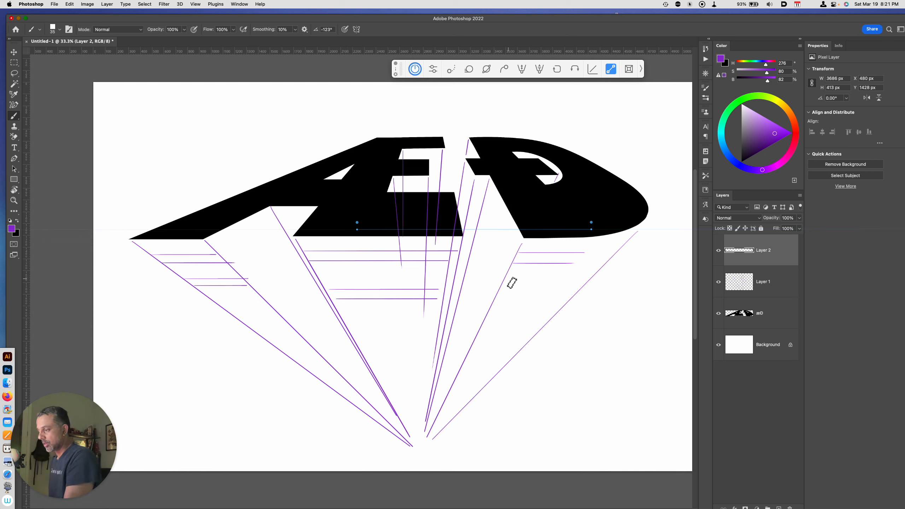
Brush two more horizontal lines below the Ð and a third, lower pair below the E base, redoing misplaced strokes
drag(511, 272, 569, 272)
key(super+z)
drag(511, 272, 566, 275)
key(super+z)
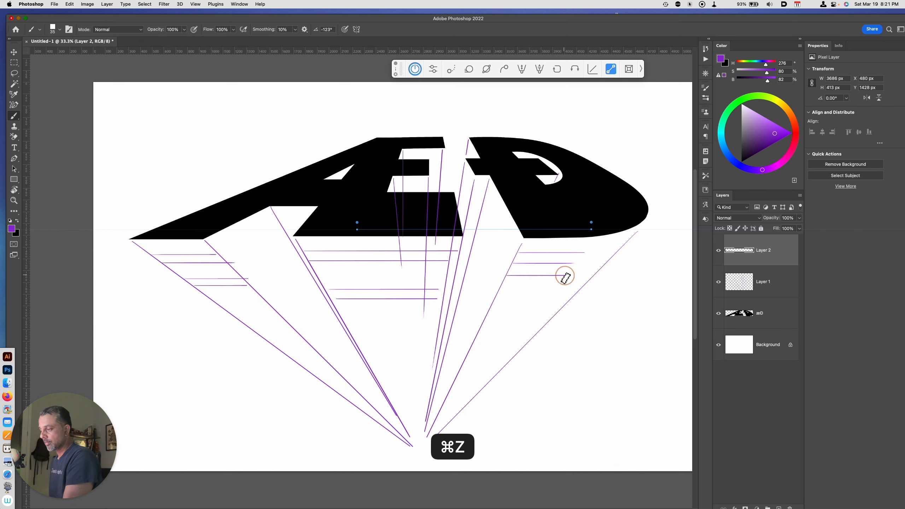
drag(502, 287, 562, 286)
drag(353, 333, 435, 334)
drag(357, 338, 432, 338)
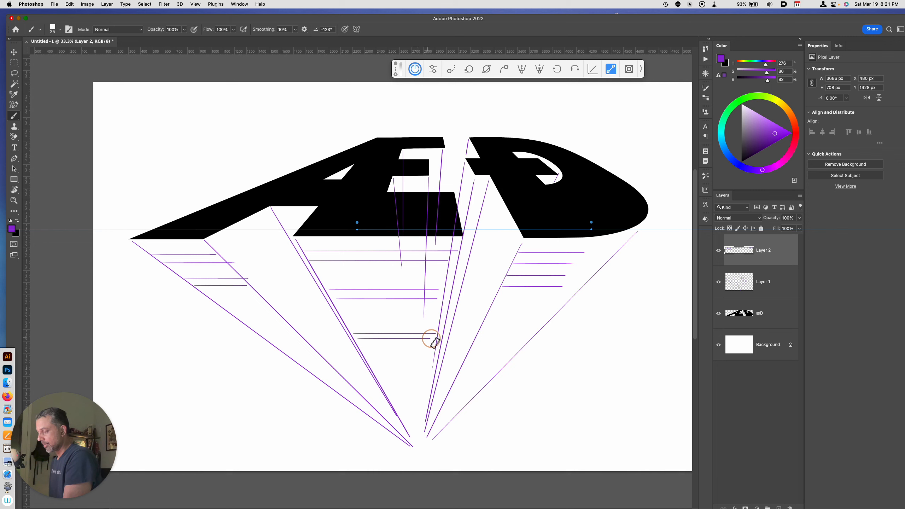
key(super+z)
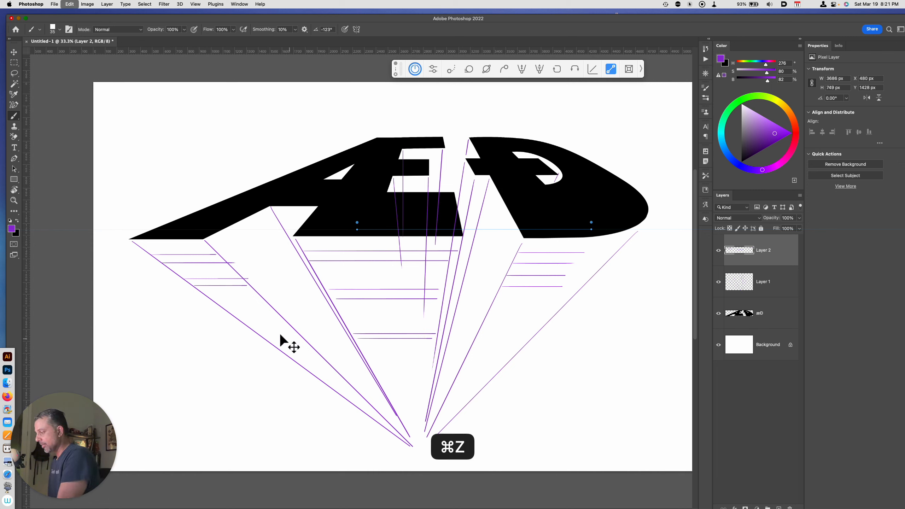
Brush horizontal lines down the rest of the A leg's side and three more below the Ð
mouse_move(221, 303)
mouse_down()
mouse_move(267, 302)
mouse_move(256, 310)
mouse_move(283, 316)
mouse_move(289, 337)
mouse_move(269, 342)
mouse_move(306, 340)
mouse_move(299, 349)
mouse_move(308, 361)
mouse_move(294, 356)
mouse_move(315, 354)
mouse_move(291, 358)
mouse_move(318, 356)
mouse_move(318, 365)
mouse_move(291, 353)
mouse_move(313, 352)
mouse_move(325, 364)
mouse_move(301, 365)
mouse_move(329, 364)
mouse_up()
key(super+z)
key(super+z)
key(super+z)
key(super+z)
key(super+z)
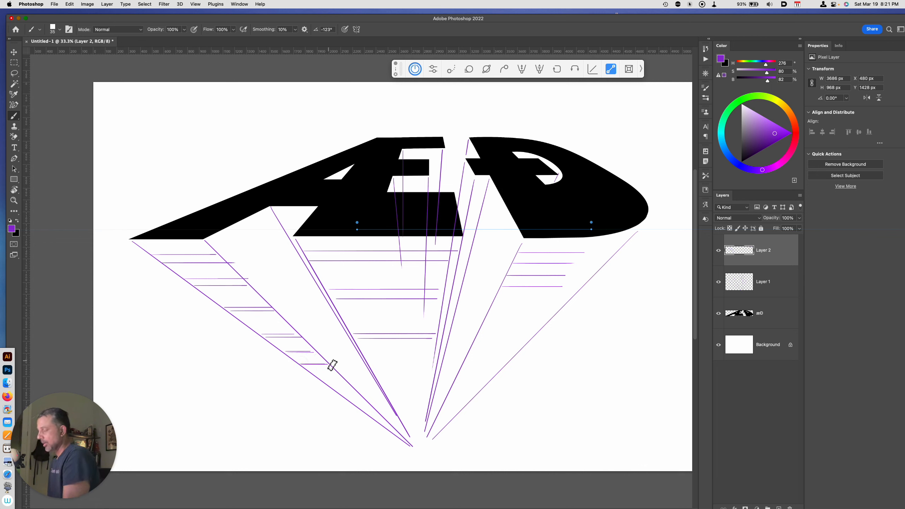
mouse_move(497, 299)
mouse_down()
mouse_move(556, 299)
mouse_move(543, 309)
mouse_up()
drag(486, 321, 534, 321)
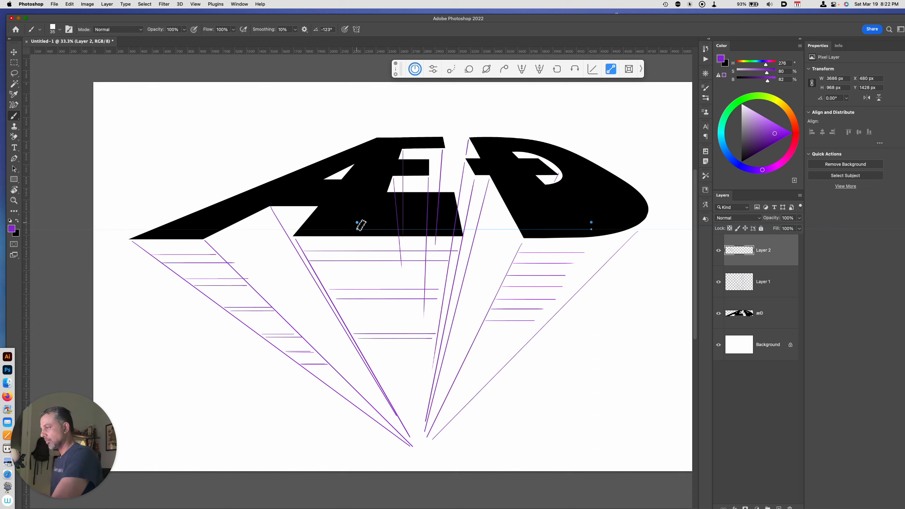
click(629, 69)
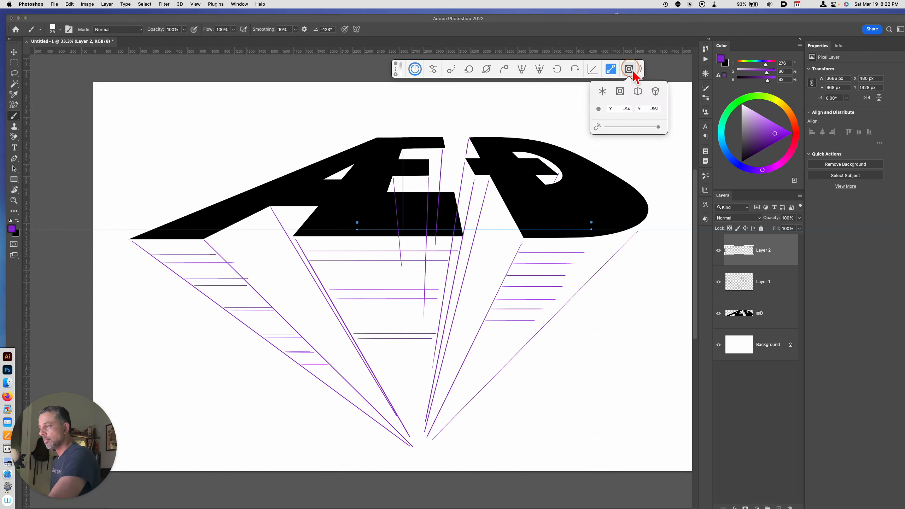
click(602, 92)
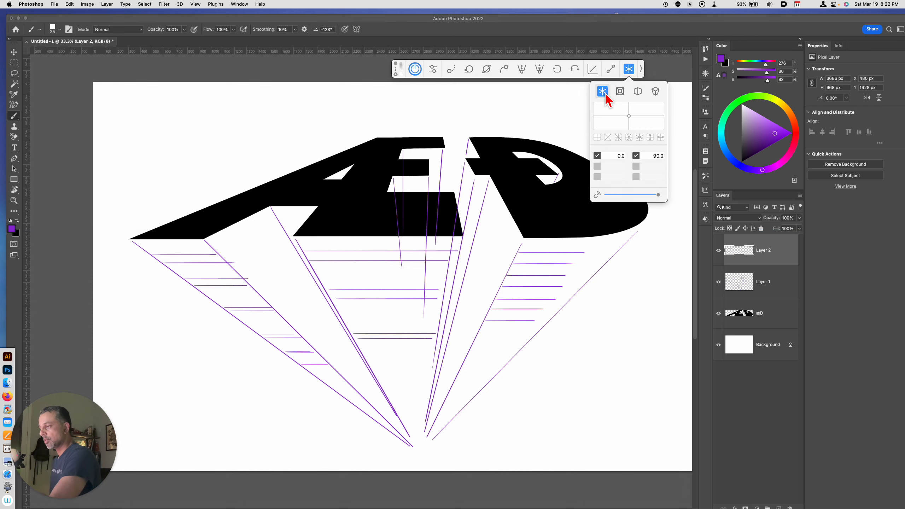
click(632, 71)
click(424, 478)
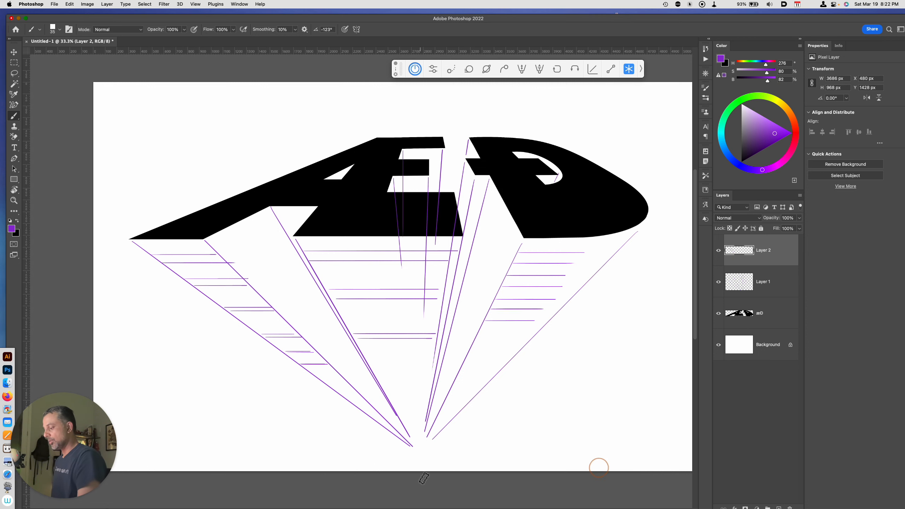
key(super+minus)
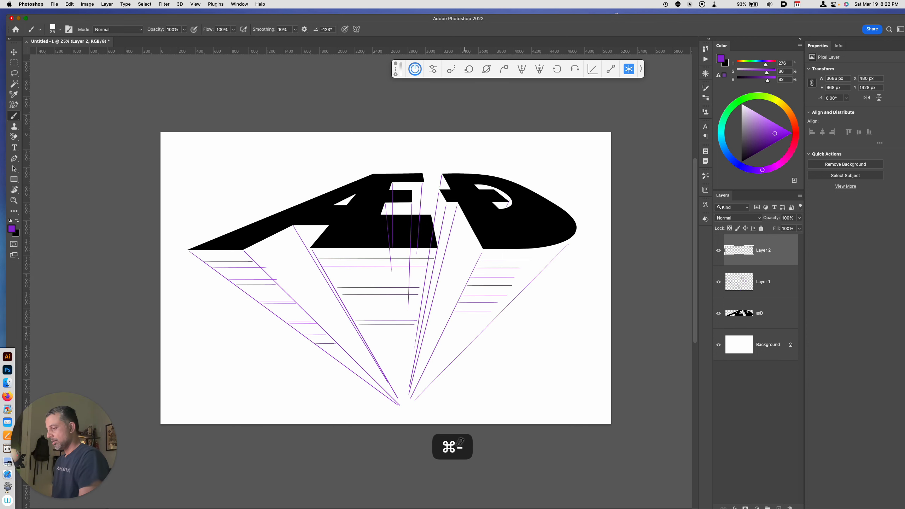
drag(417, 400, 428, 266)
key(super+z)
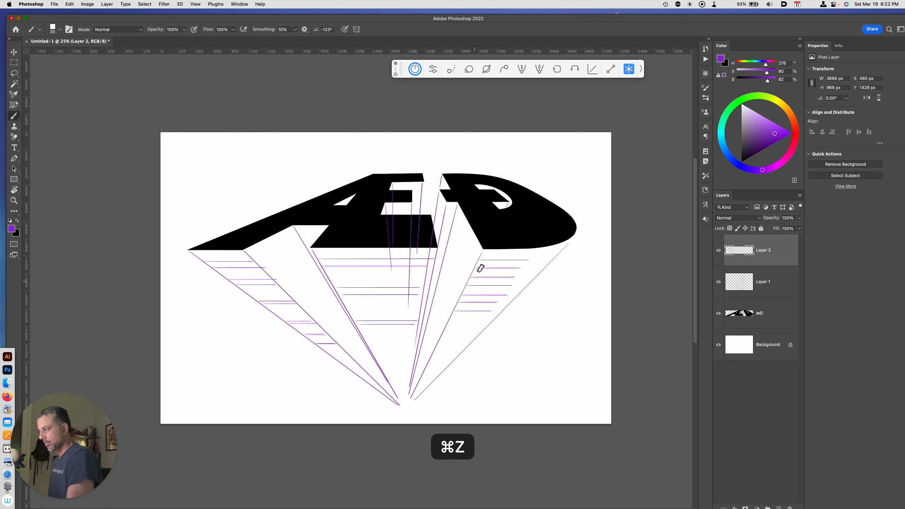
click(631, 70)
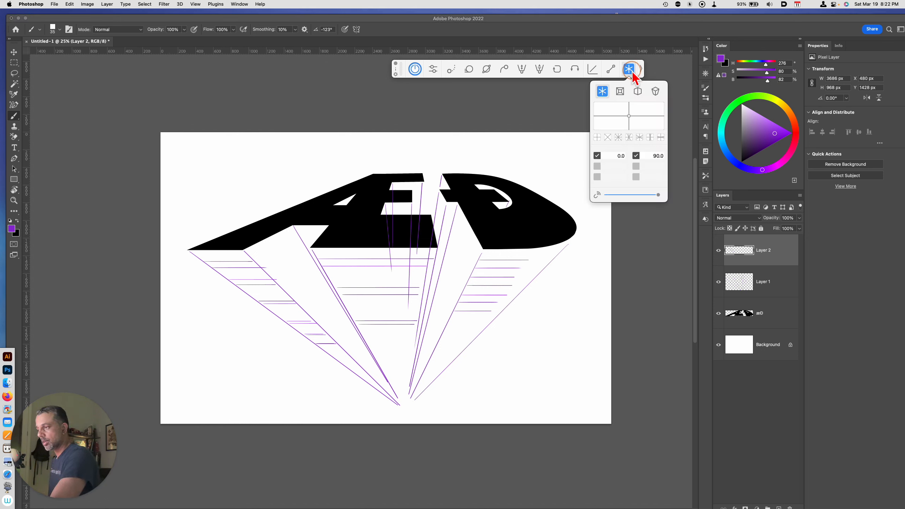
Switch the drawing assistant to its radial-line guide and move the guide's centre to where the perspective lines converge
click(614, 72)
click(595, 90)
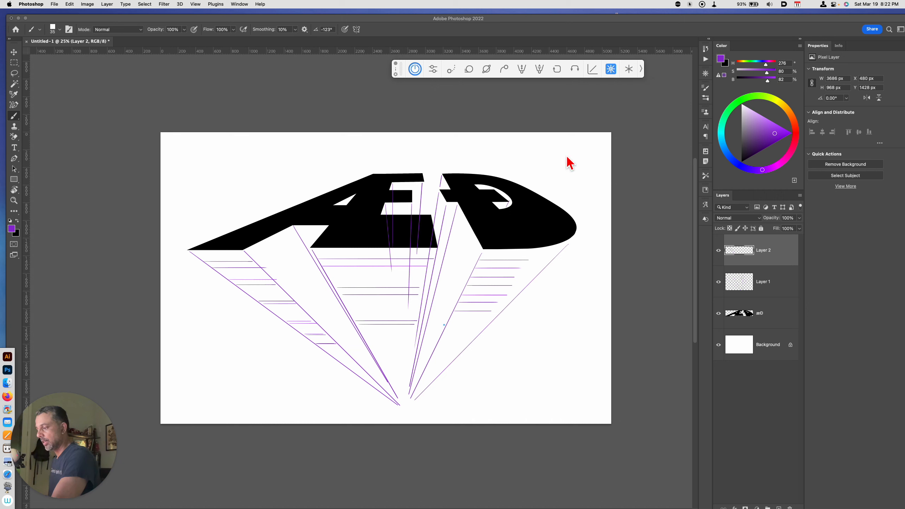
drag(445, 325, 403, 421)
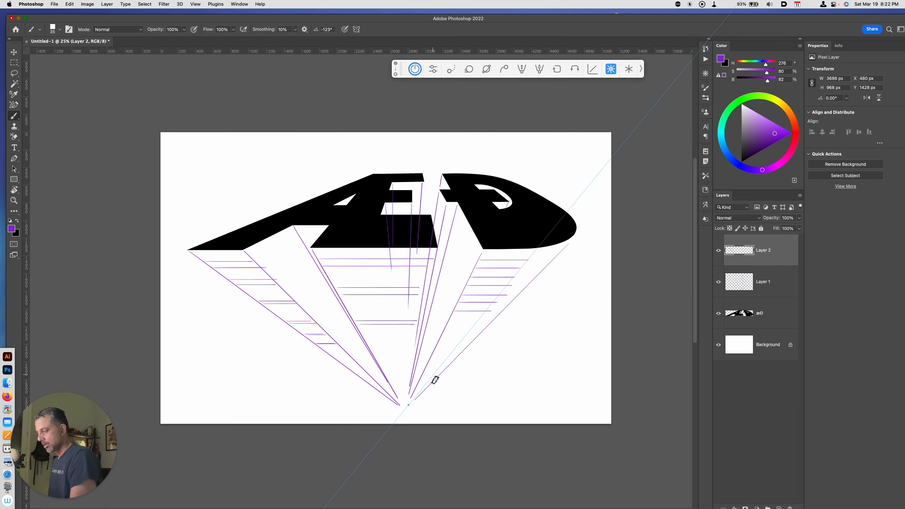
Brush converging lines towards the vanishing point inside the sides of the Ð, the E base and the A leg, redoing a misplaced stroke
drag(430, 387, 535, 259)
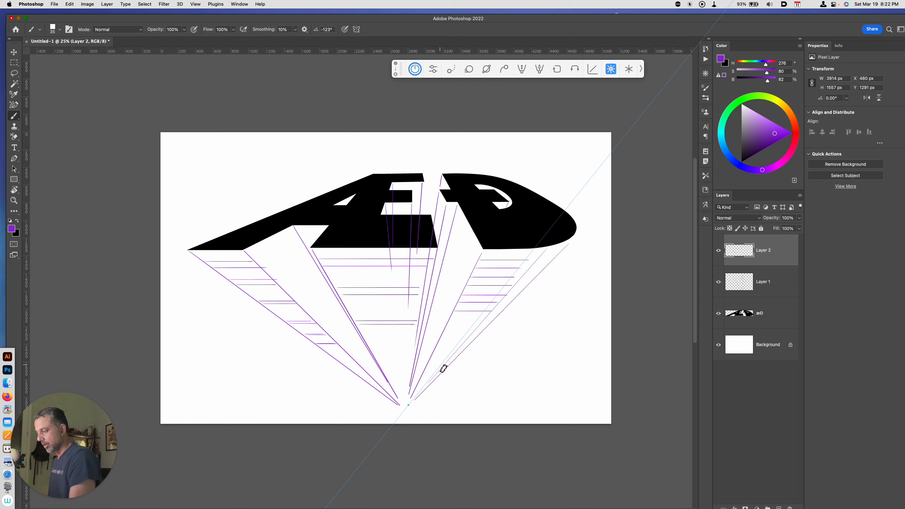
key(cmd+z)
drag(432, 372, 520, 243)
drag(432, 369, 507, 249)
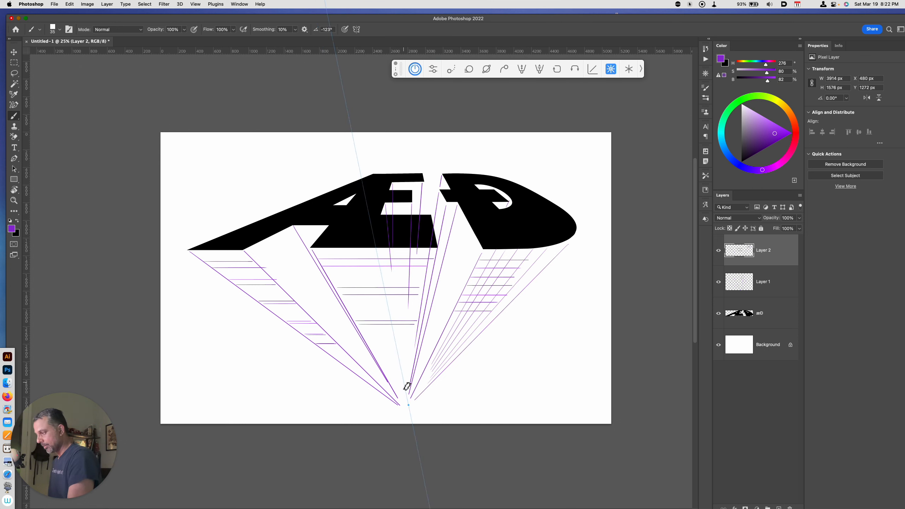
drag(404, 394, 348, 255)
drag(410, 390, 404, 257)
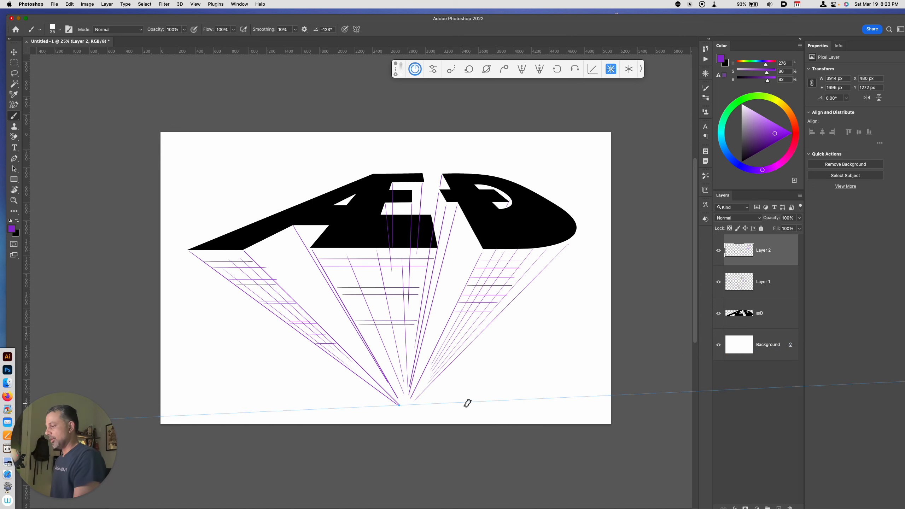
Turn off the drawing assistant and add an empty layer above Layer 2
click(415, 69)
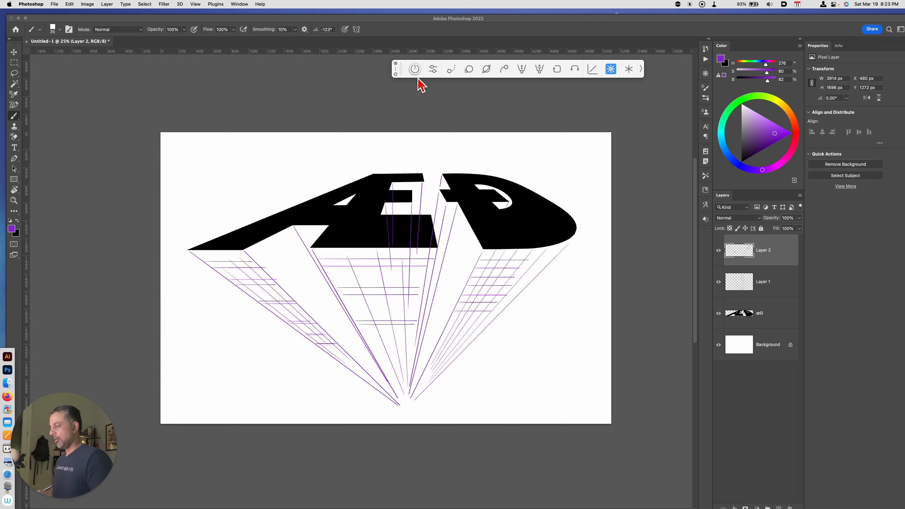
key(super+equal)
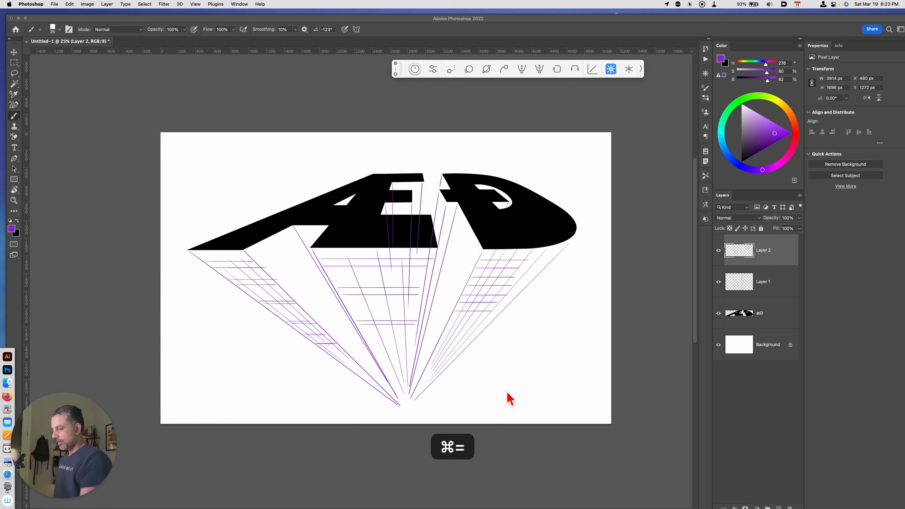
key(super+equal)
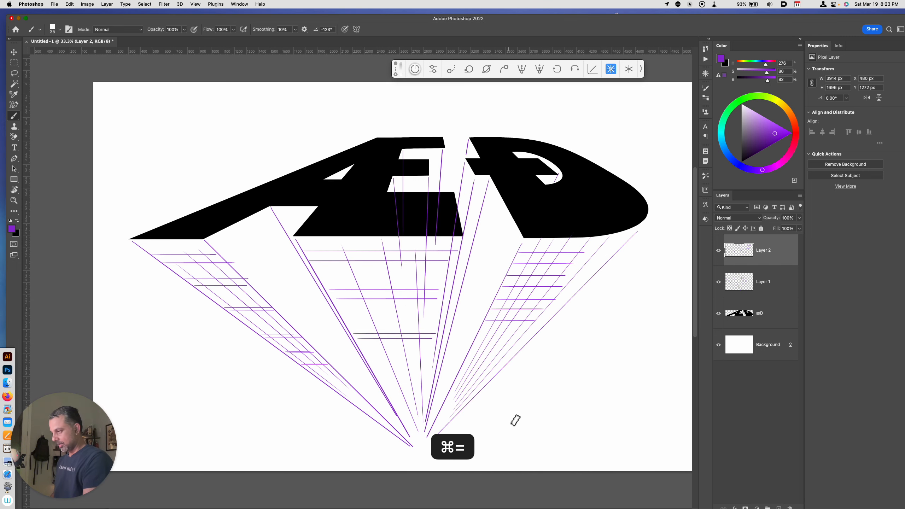
drag(489, 343, 495, 378)
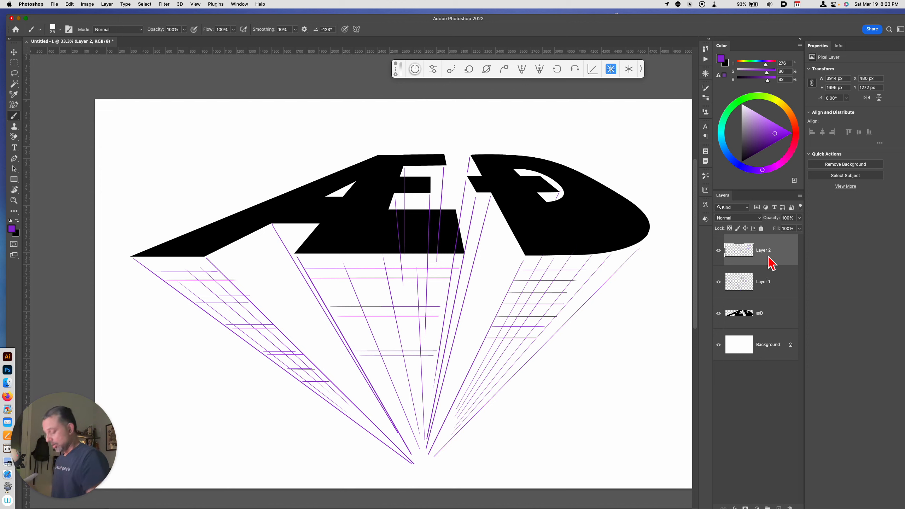
key(alt+shift+super+n)
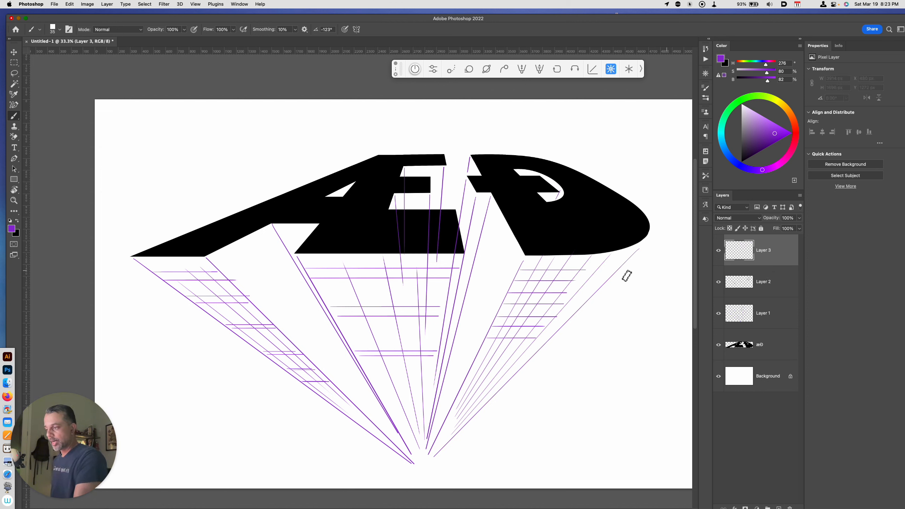
Brush a curved line under the Ð's rounded corner, joining its outer perspective line to the upper horizontal lines, redoing misplaced strokes
drag(610, 259, 581, 279)
key(super+z)
drag(638, 250, 588, 269)
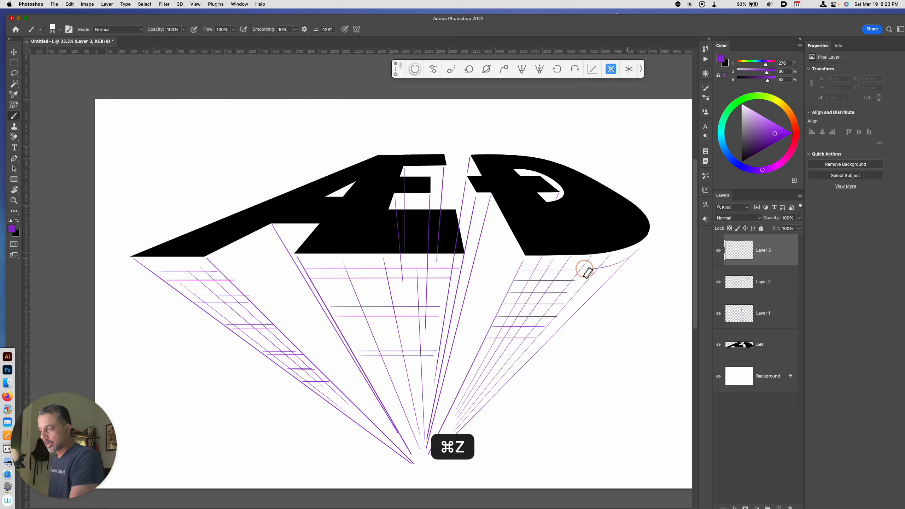
key(super+z)
drag(636, 251, 592, 289)
Duplicate the curved-line layer six times, moving each copy further down along the Ð's outer perspective line
key(v)
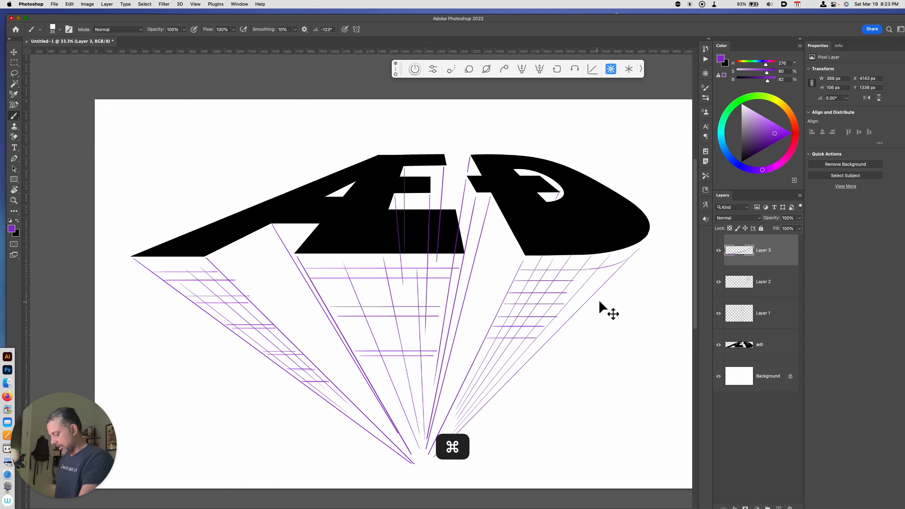
key(super+j)
drag(618, 295, 608, 299)
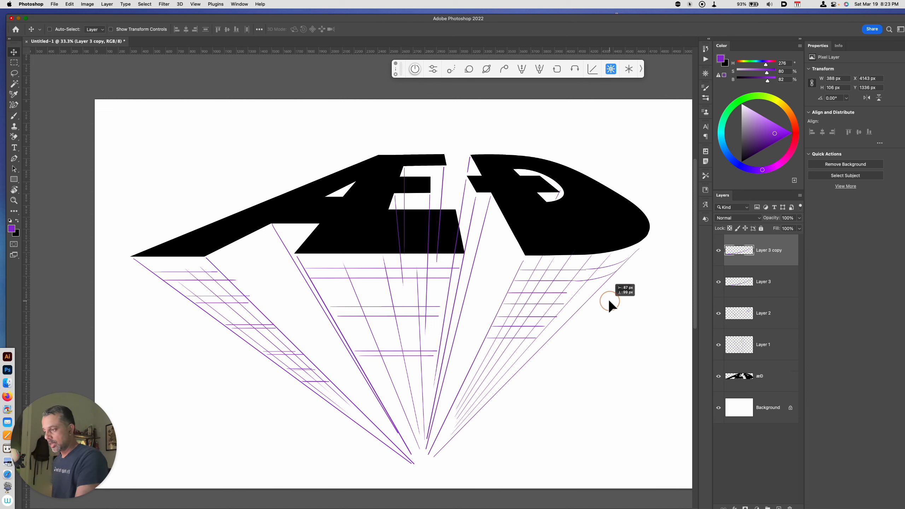
key(super+j)
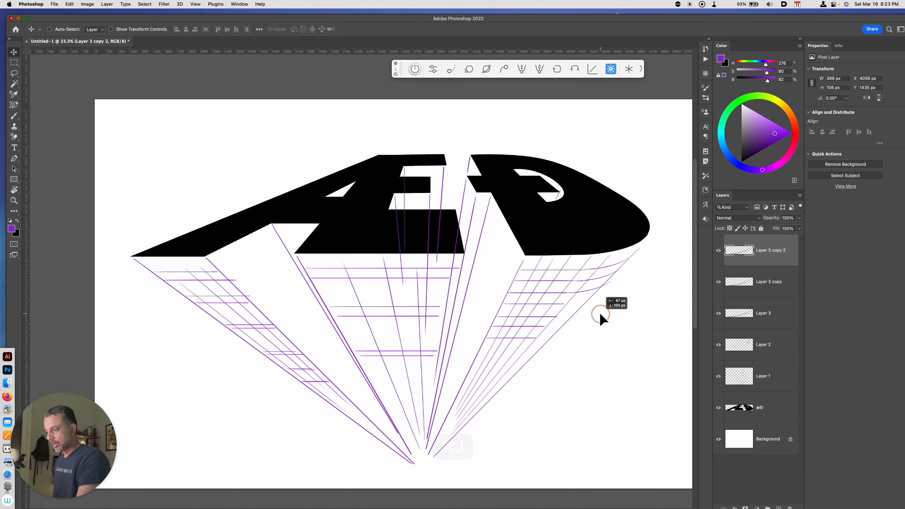
drag(600, 312, 582, 370)
key(super+j)
key(super+j)
key(super+j)
key(super+j)
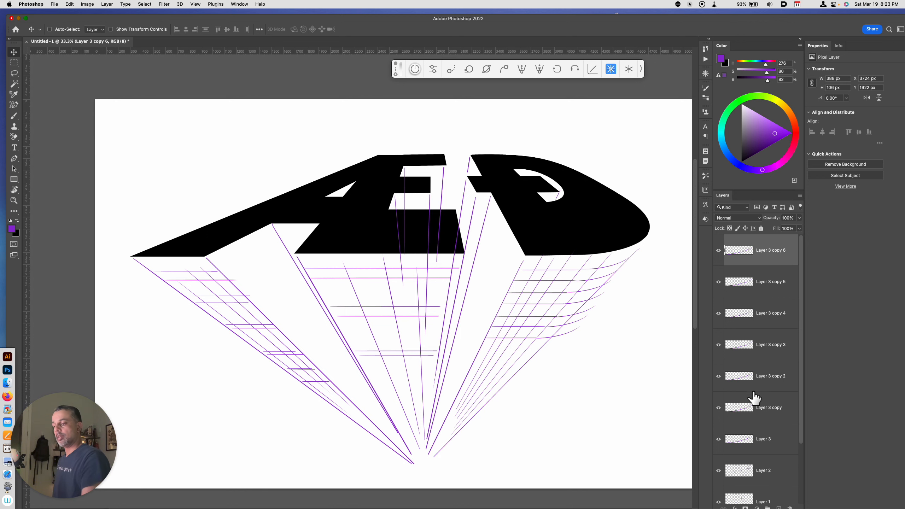
Merge Layer 3 and its six copies into one layer
shift+click(755, 410)
shift+click(758, 442)
key(super+e)
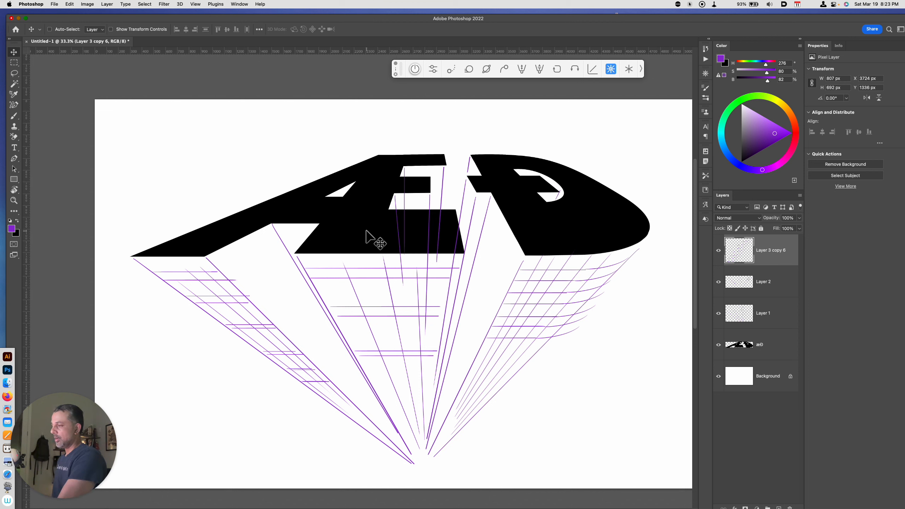
Load the ÆÐ lettering layer's outline as a selection and add an empty layer at the top of the stack
click(718, 346)
click(718, 345)
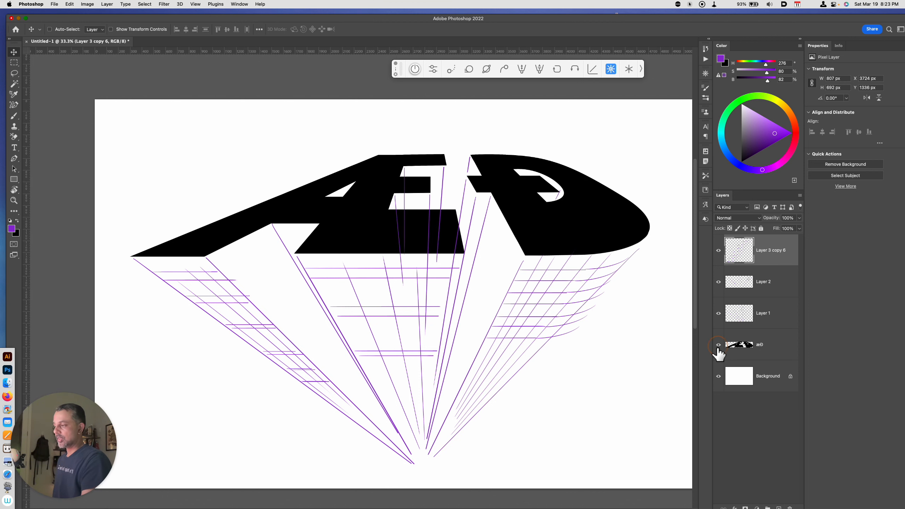
super+click(744, 346)
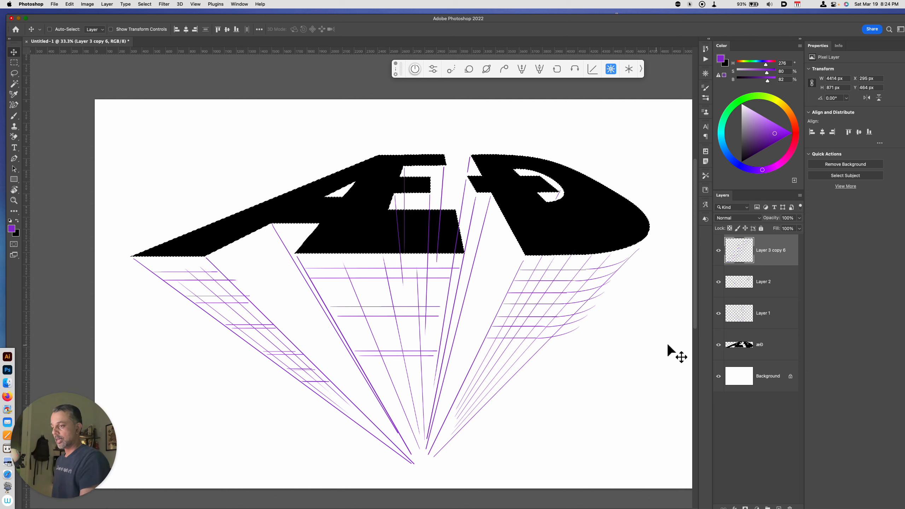
key(alt+shift+super+n)
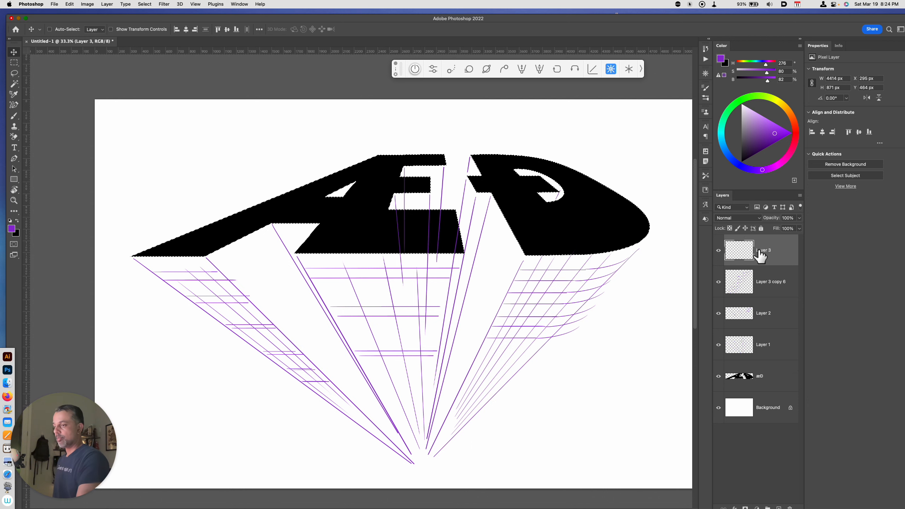
click(70, 4)
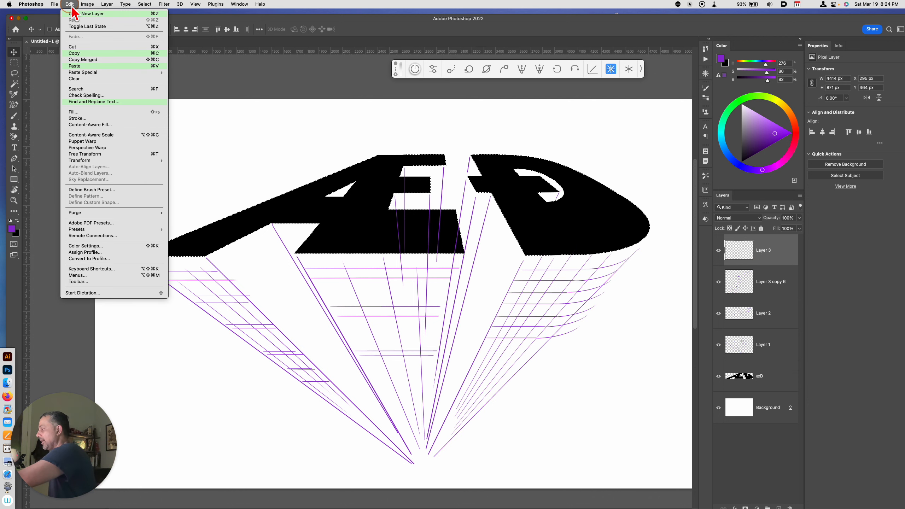
click(91, 112)
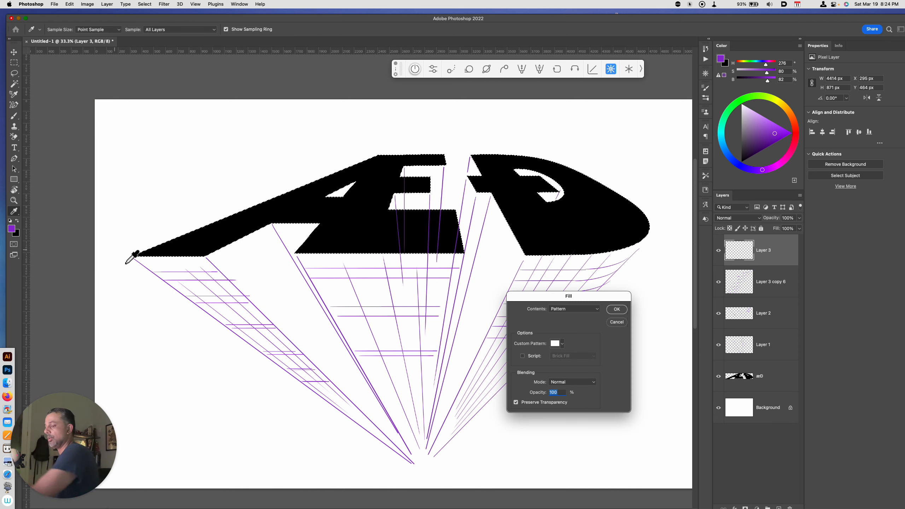
key(Escape)
Stroke the lettering selection with a 5 px purple line placed outside on Layer 3, then deselect and hide the black ÆÐ lettering layer
click(72, 4)
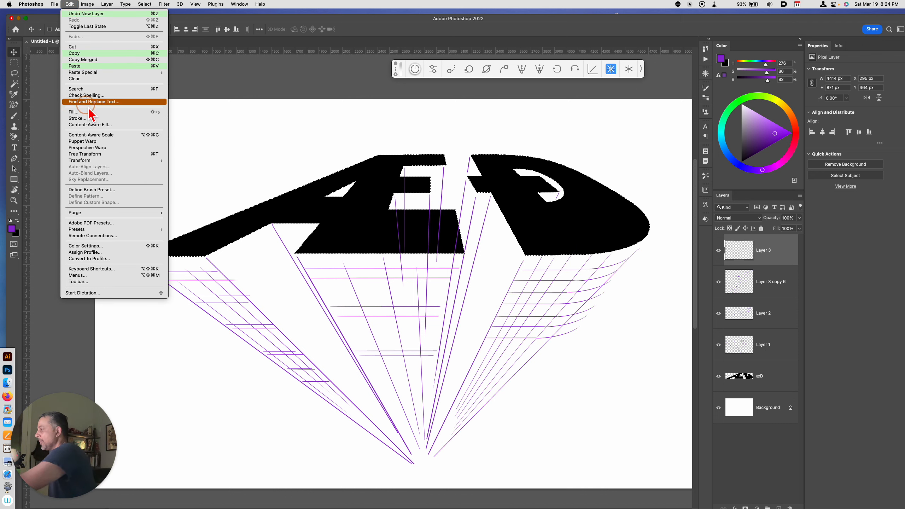
click(78, 118)
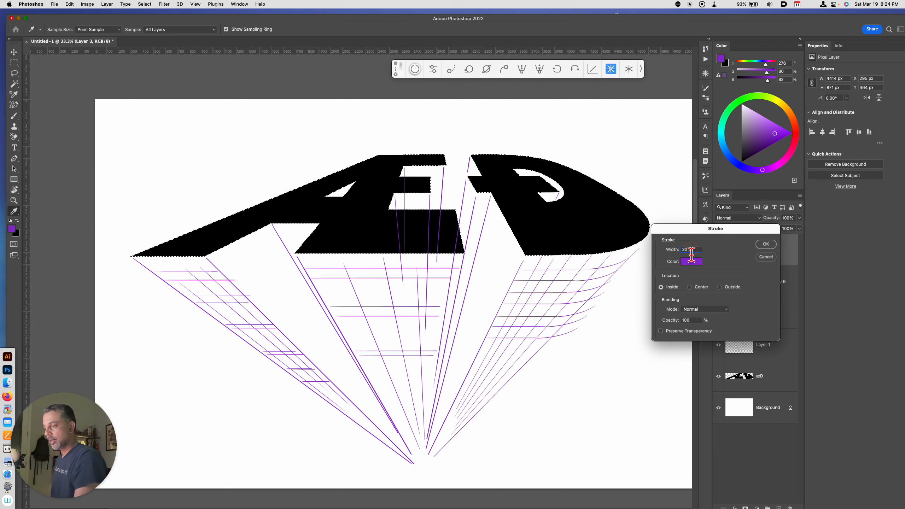
text(5)
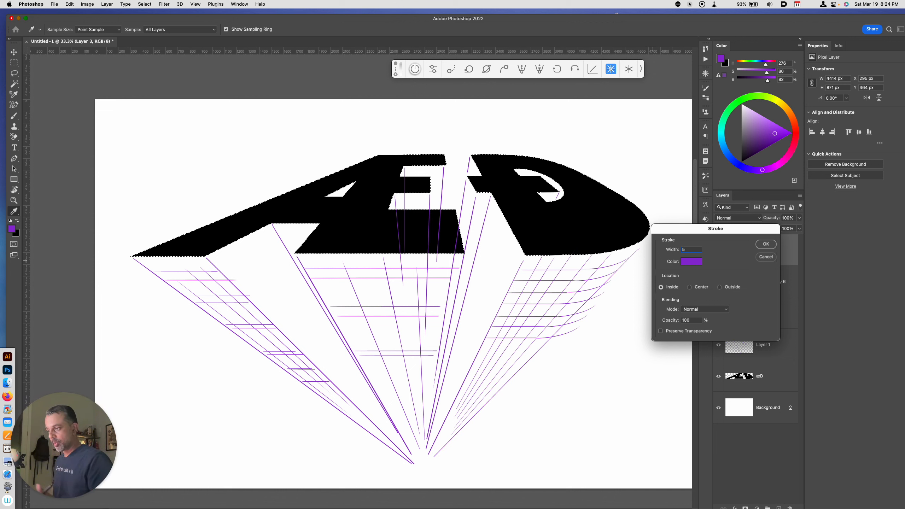
click(723, 287)
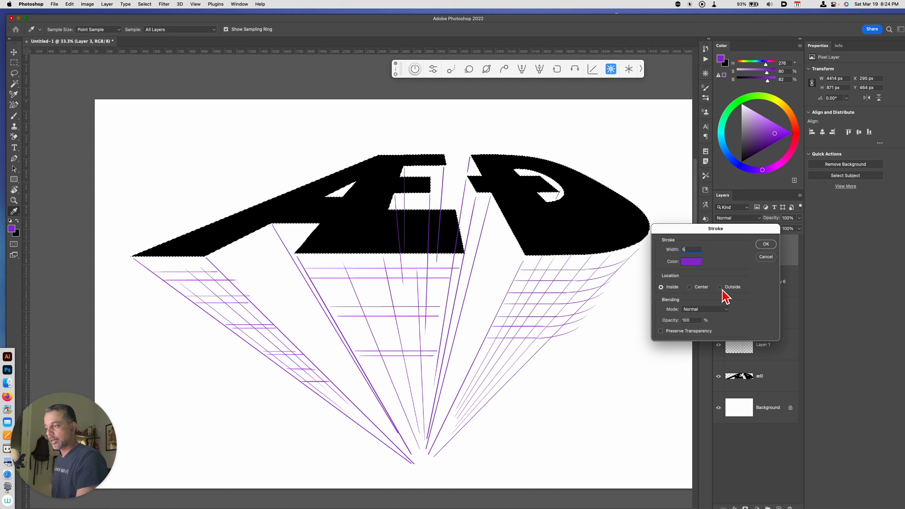
click(766, 245)
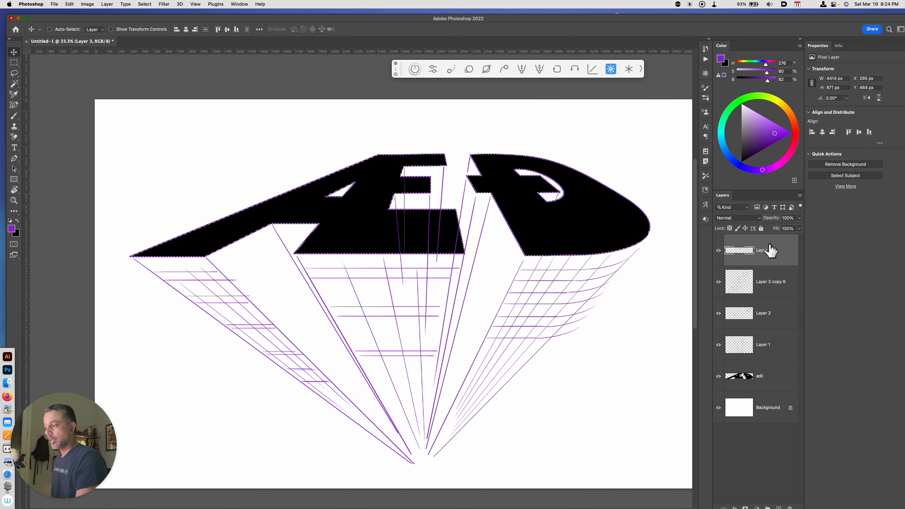
click(719, 376)
key(super+d)
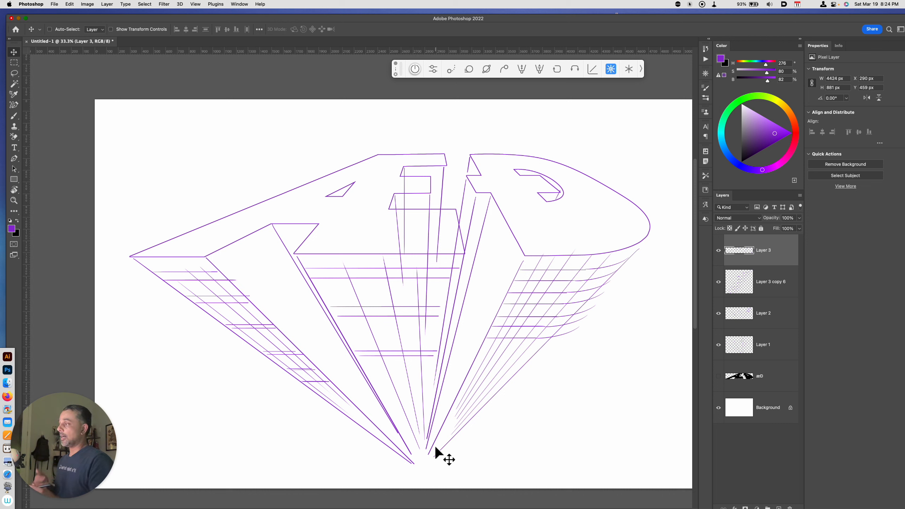
Bring up the glyph set of the CCThisManThisMonster font to view its available characters
click(239, 4)
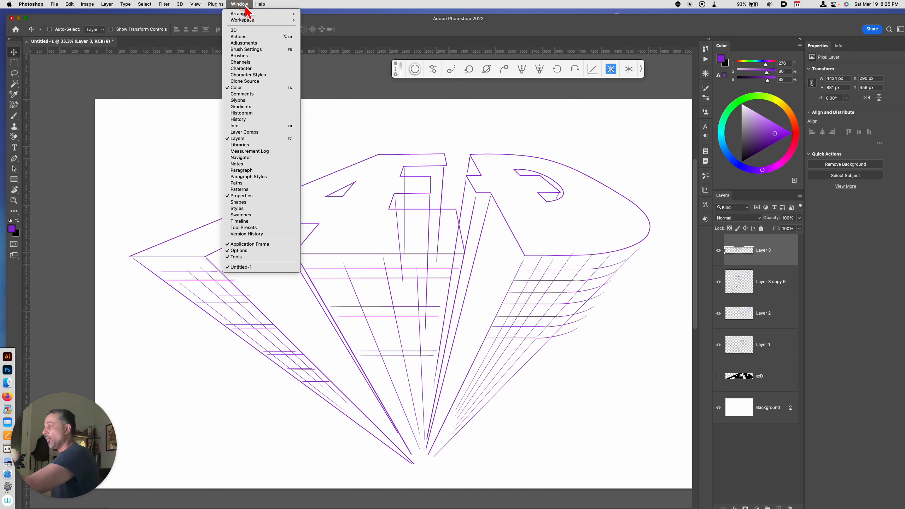
click(262, 103)
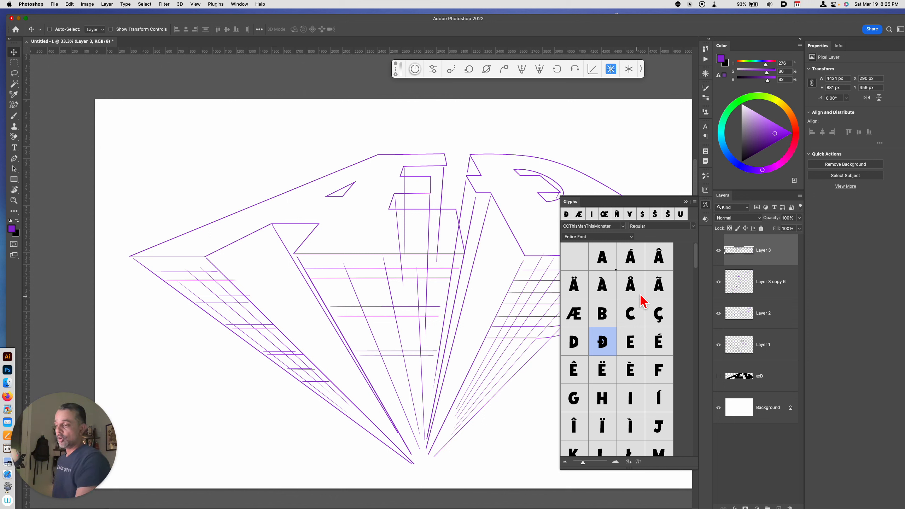